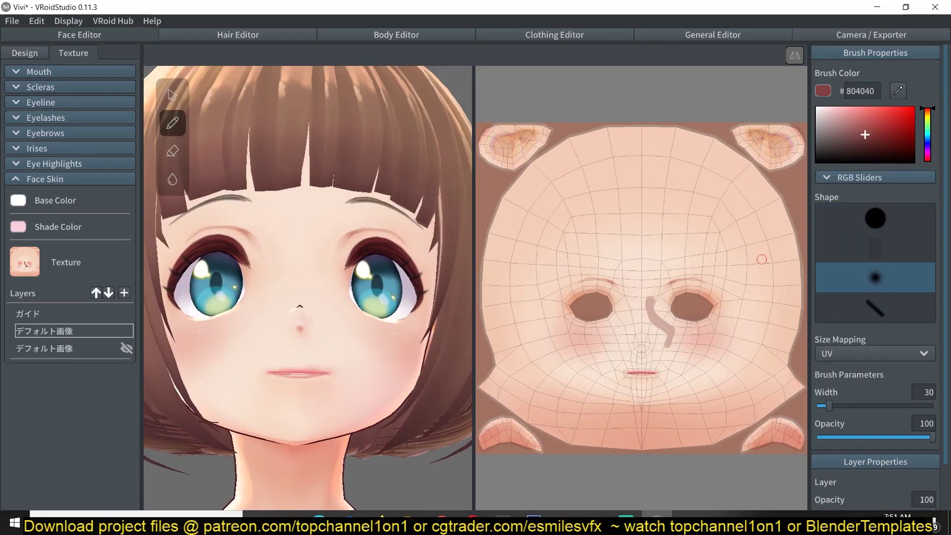
scroll(878, 266, down, 2)
drag(920, 385, 850, 385)
drag(828, 354, 820, 356)
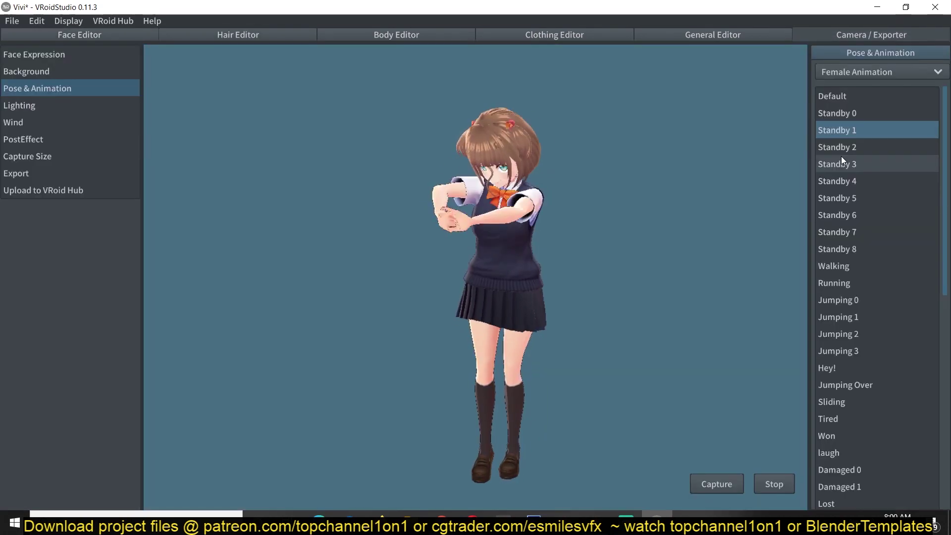
Preview a female animation on the avatar and look over the post-effect and pose settings
click(843, 385)
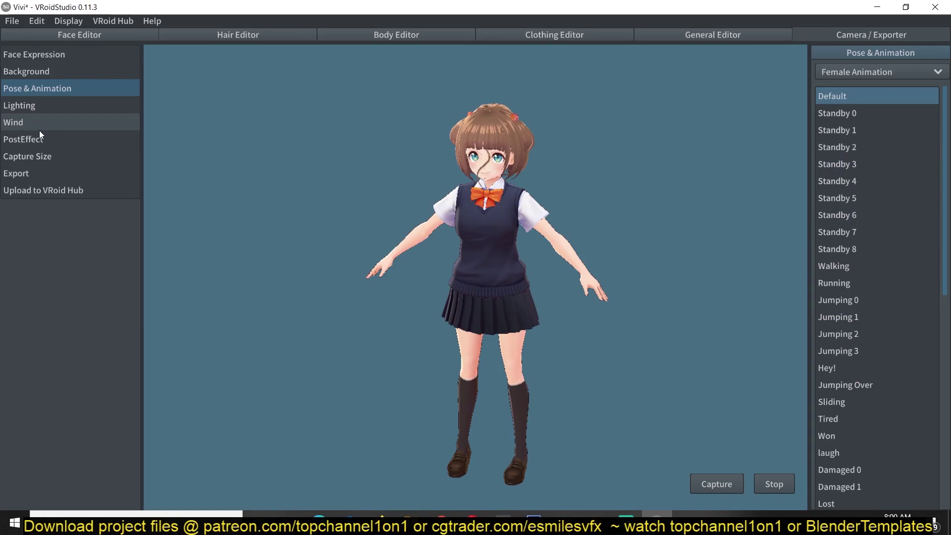
click(52, 138)
click(64, 88)
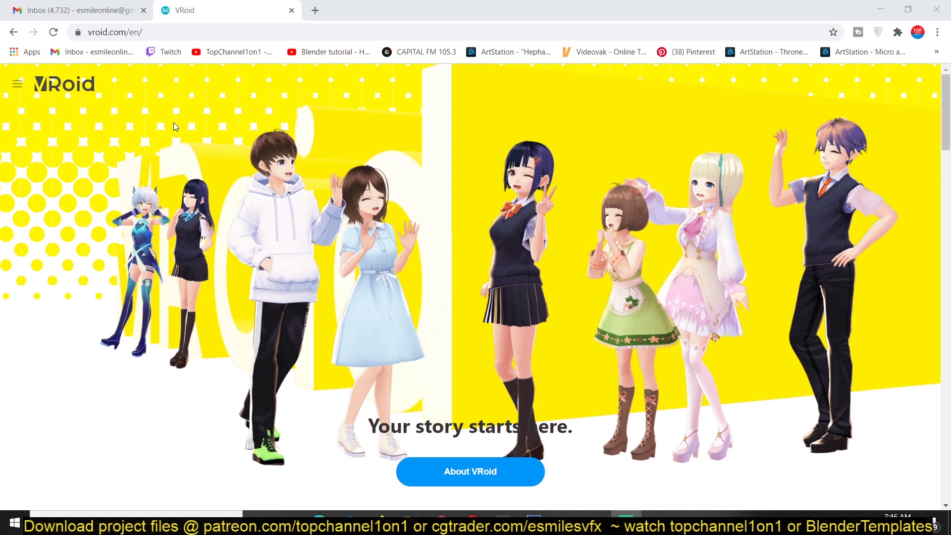
Look through the VRoid website's home page, from the VRoid Mobile section down past the news
scroll(406, 255, down, 6)
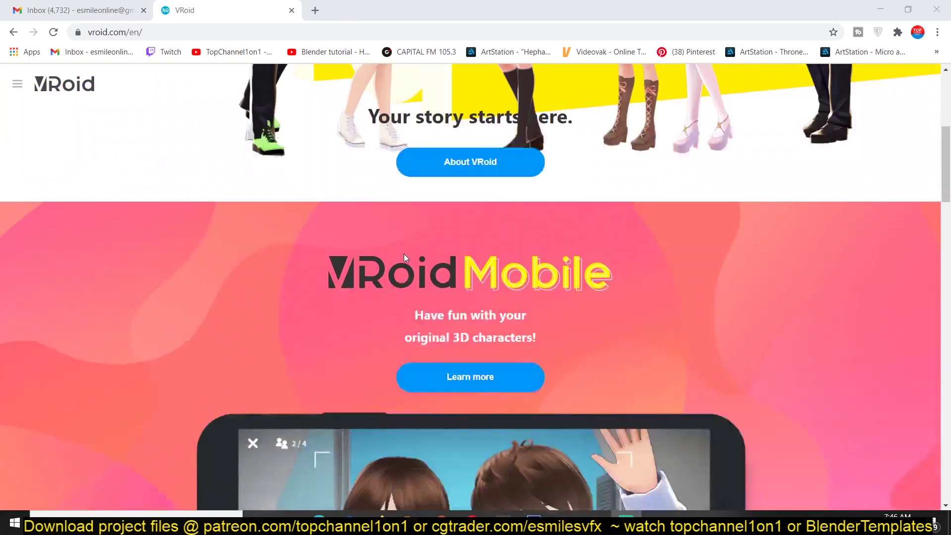
scroll(202, 317, down, 6)
scroll(202, 317, up, 6)
scroll(355, 312, down, 12)
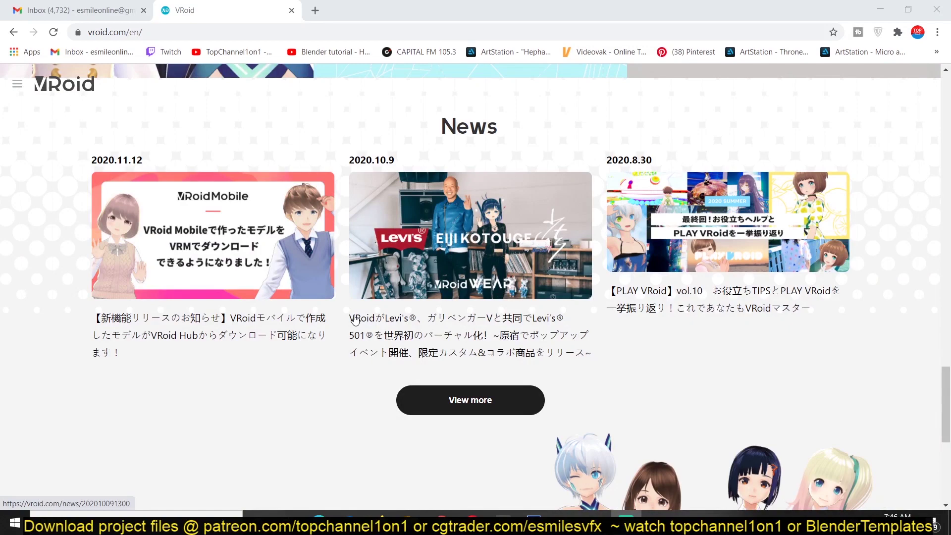
scroll(355, 319, down, 7)
Open the VRoid Studio page of the website and look over its introduction and download section
click(104, 256)
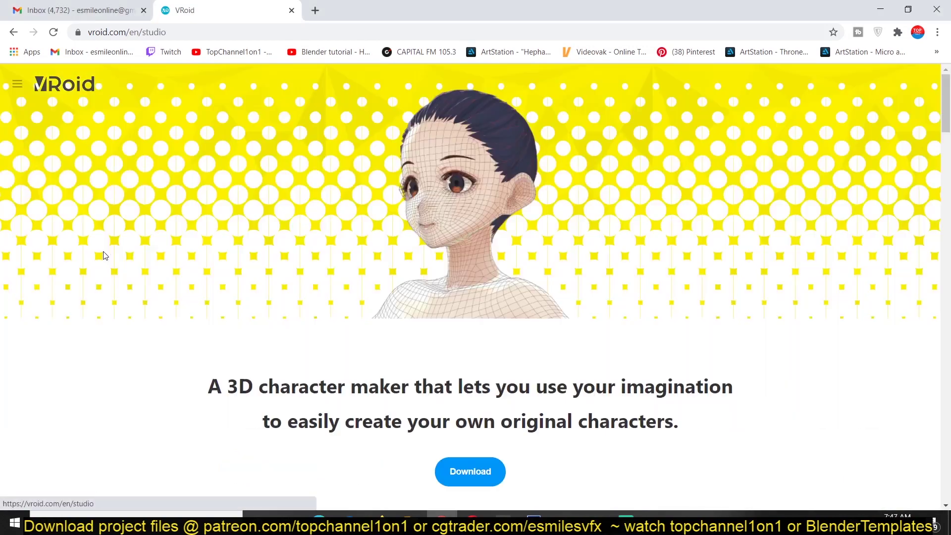
scroll(431, 270, down, 4)
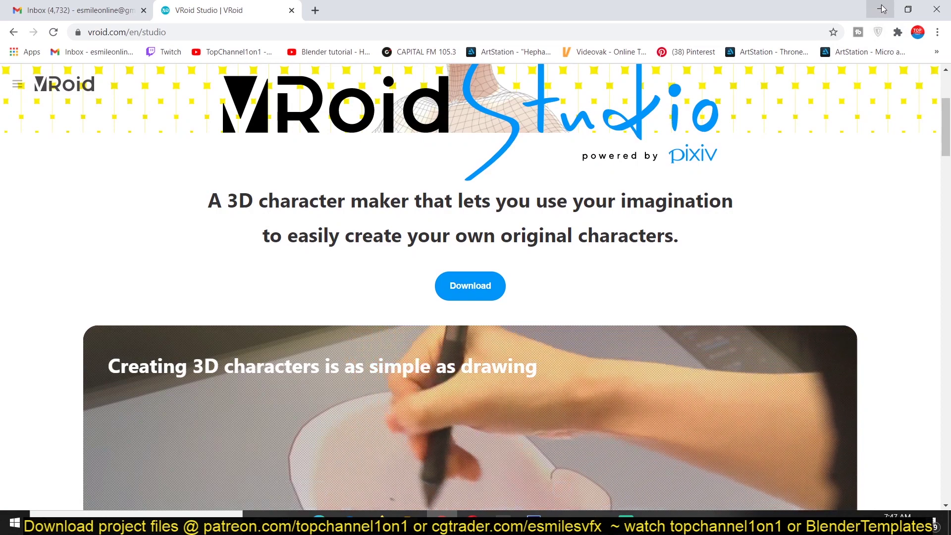
scroll(748, 239, down, 5)
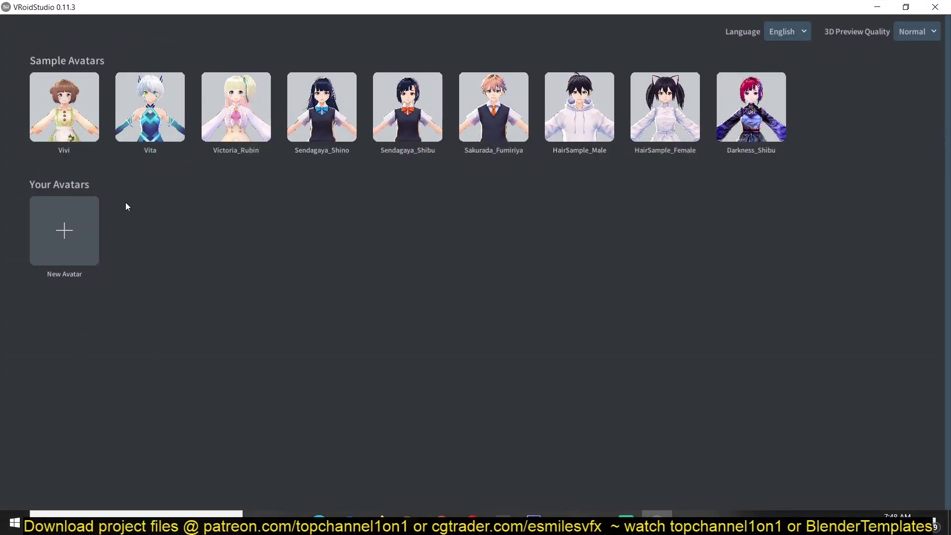
Switch to VRoidStudio, open the sample avatar Vivi and turn it to face the camera, centred in the view
click(82, 120)
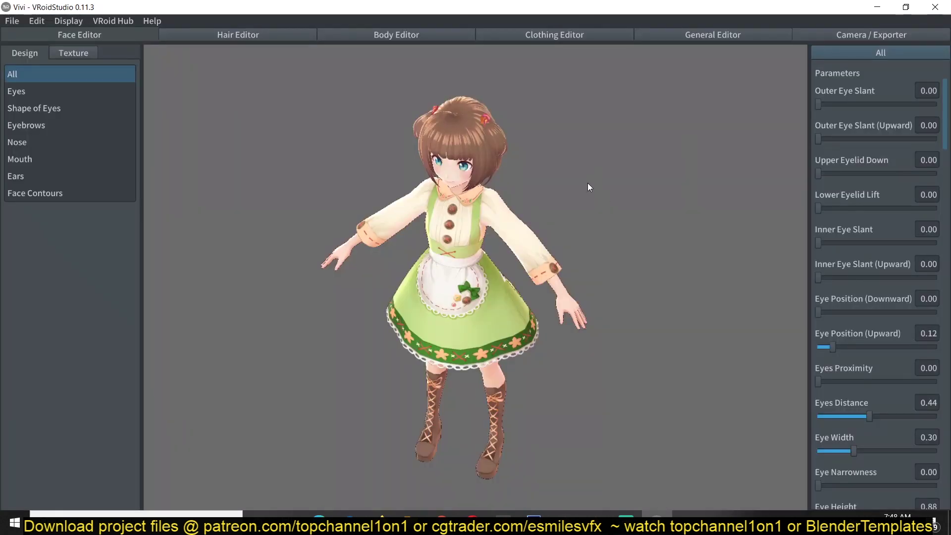
right_drag(587, 183, 475, 179)
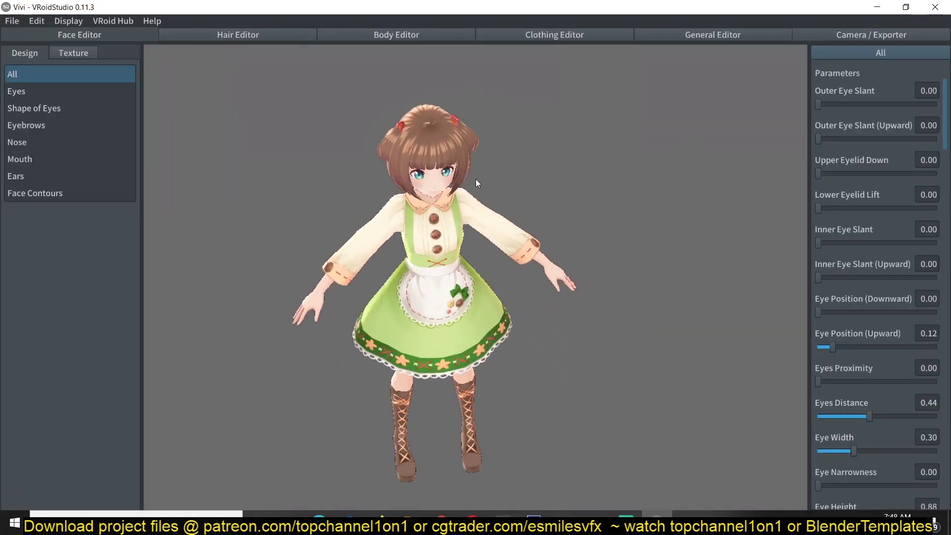
middle_drag(447, 206, 487, 200)
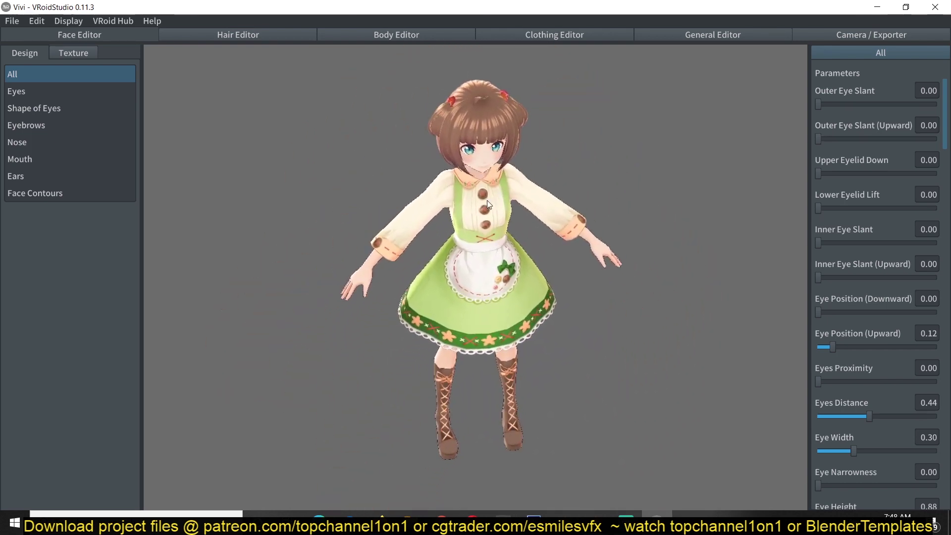
right_drag(487, 200, 464, 207)
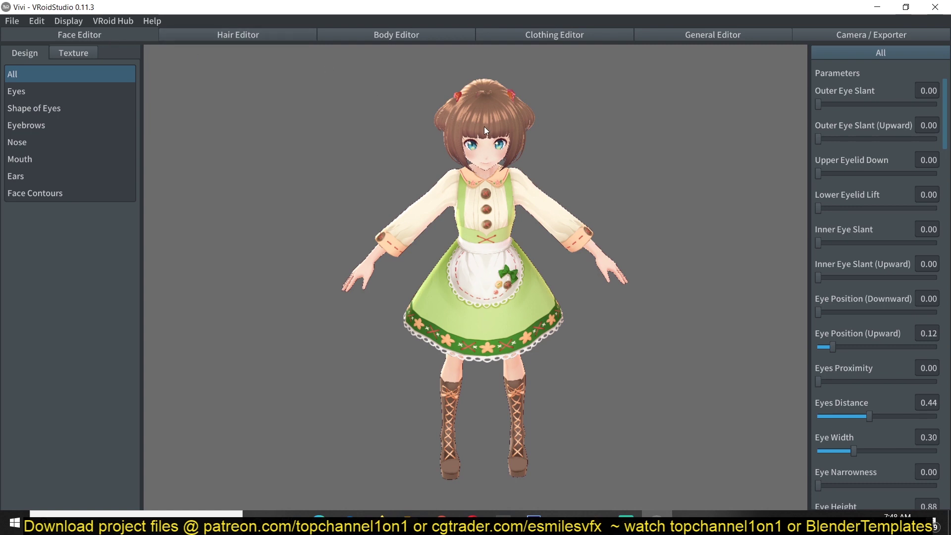
Look through the Hair, Body, Clothing and General editors and view the avatar from another angle
click(210, 33)
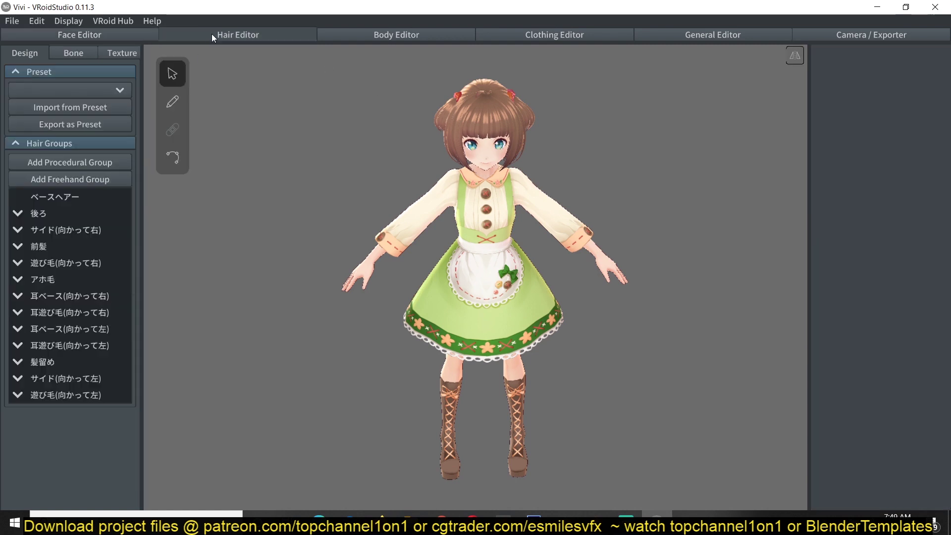
click(415, 35)
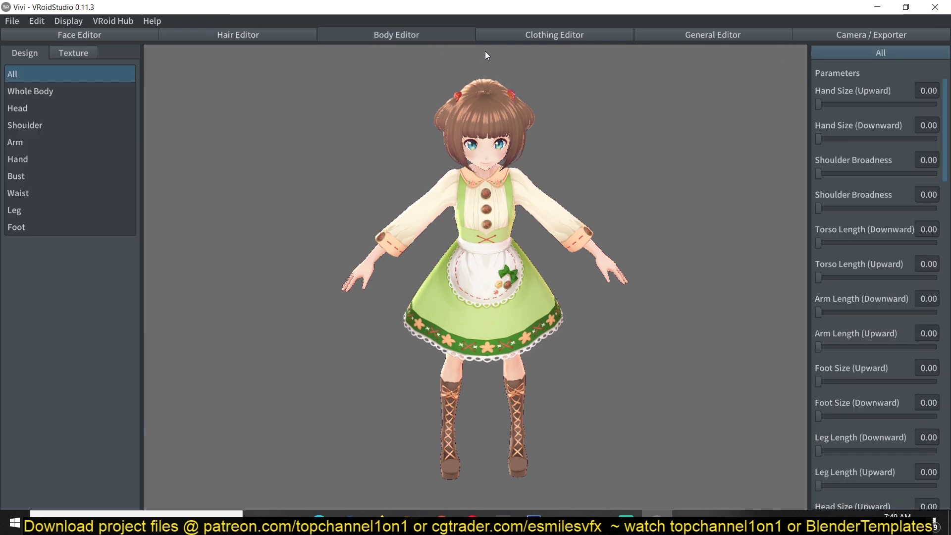
click(591, 33)
click(730, 37)
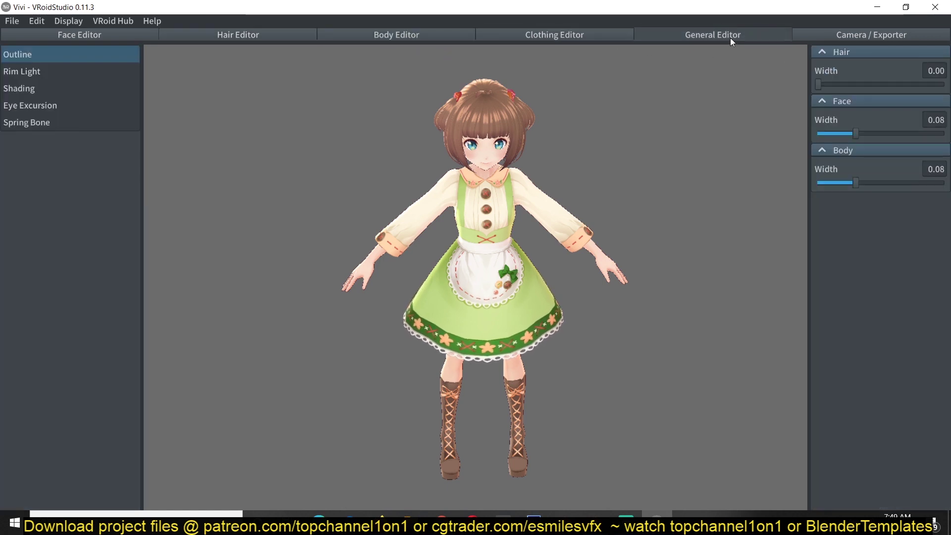
right_drag(567, 255, 556, 311)
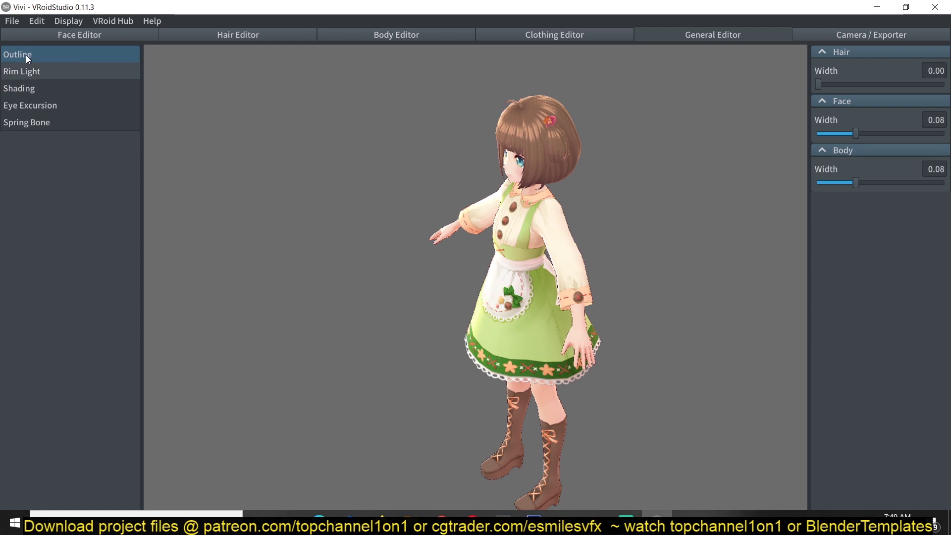
Adjust the avatar's eye position, downward and upward, with the Eyes parameters of the Face Editor
click(55, 38)
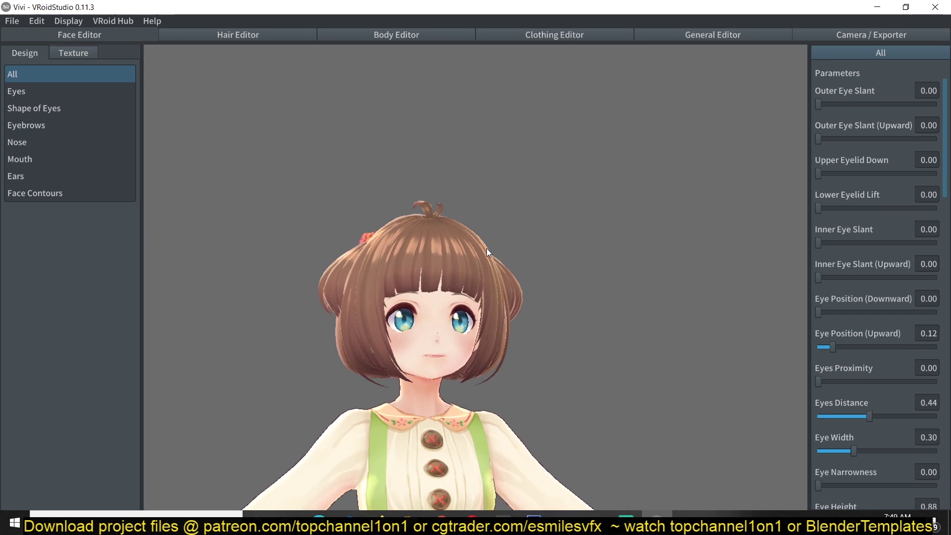
right_drag(474, 275, 473, 262)
middle_drag(472, 261, 536, 156)
scroll(523, 201, up, 4)
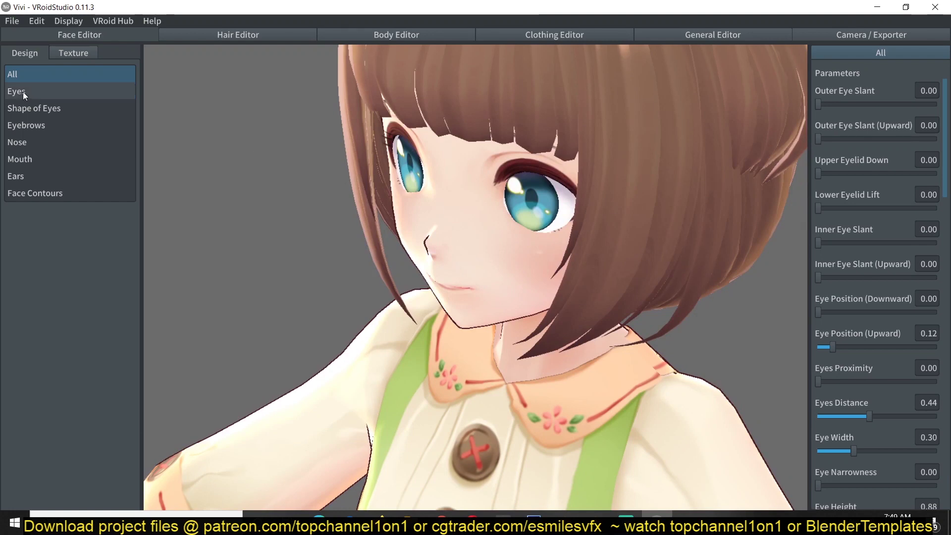
click(23, 93)
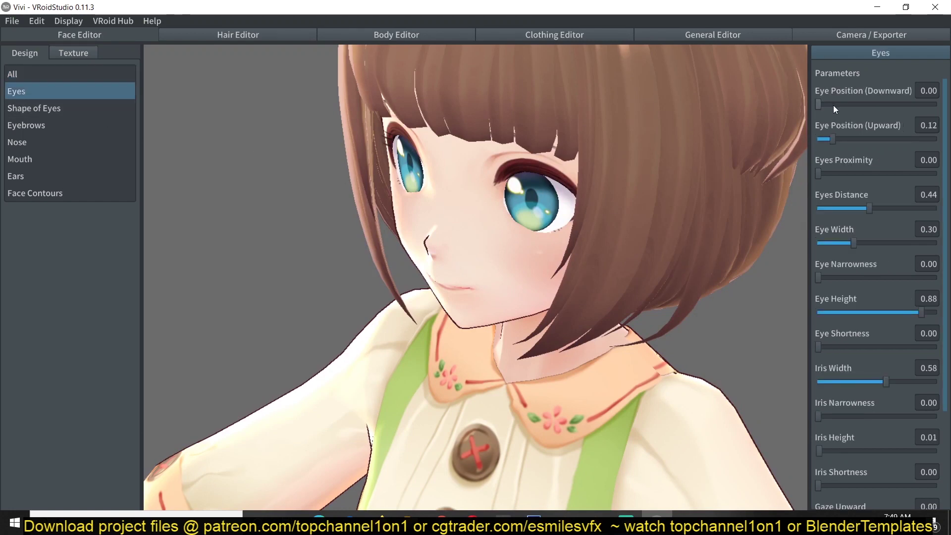
drag(833, 105, 863, 110)
drag(833, 139, 877, 138)
scroll(877, 208, down, 3)
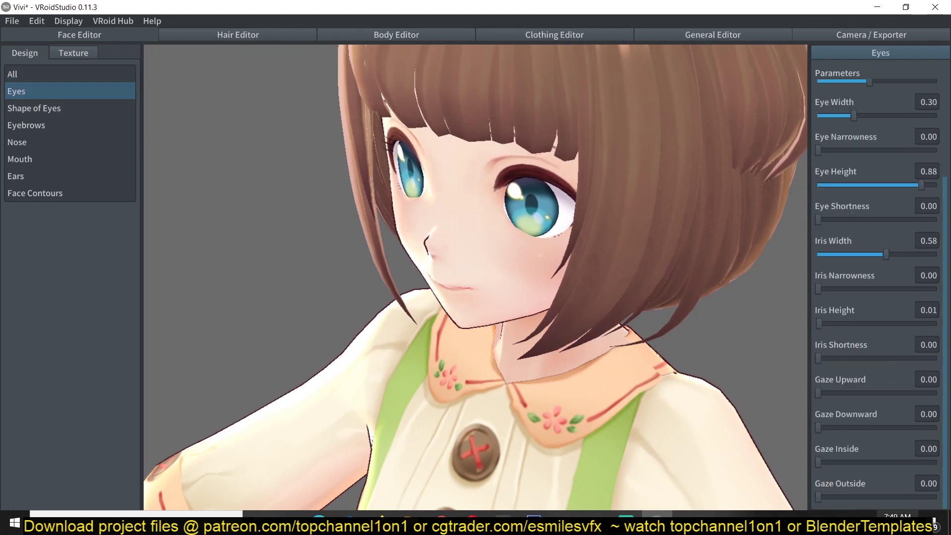
drag(822, 416, 803, 424)
Look through the face design parameters for the shape of the eyes, eyebrows, nose and mouth
click(34, 108)
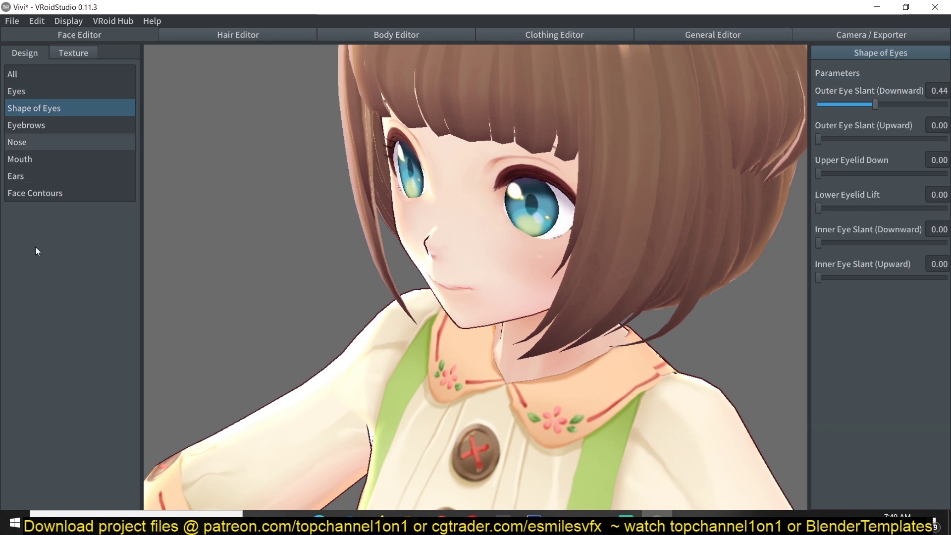
key(Down)
key(Down)
key(Down)
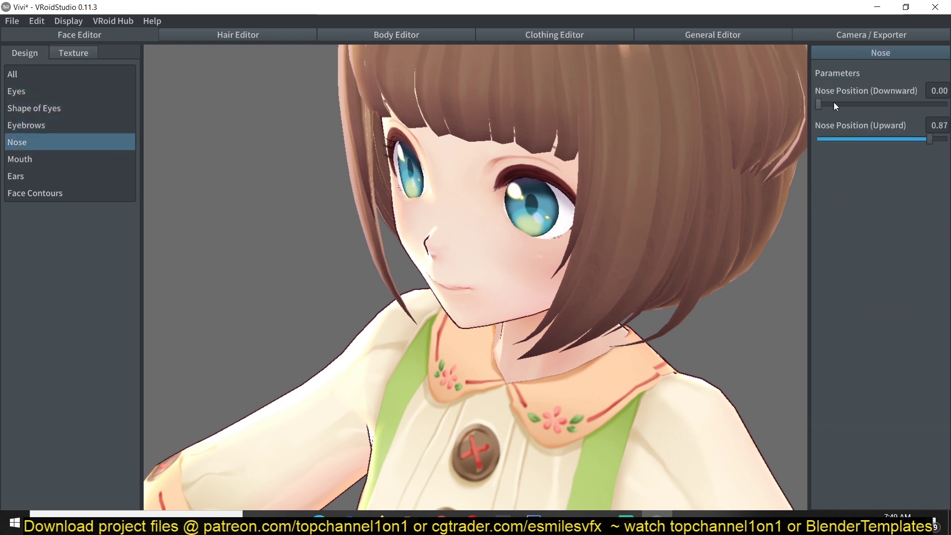
drag(818, 173, 792, 186)
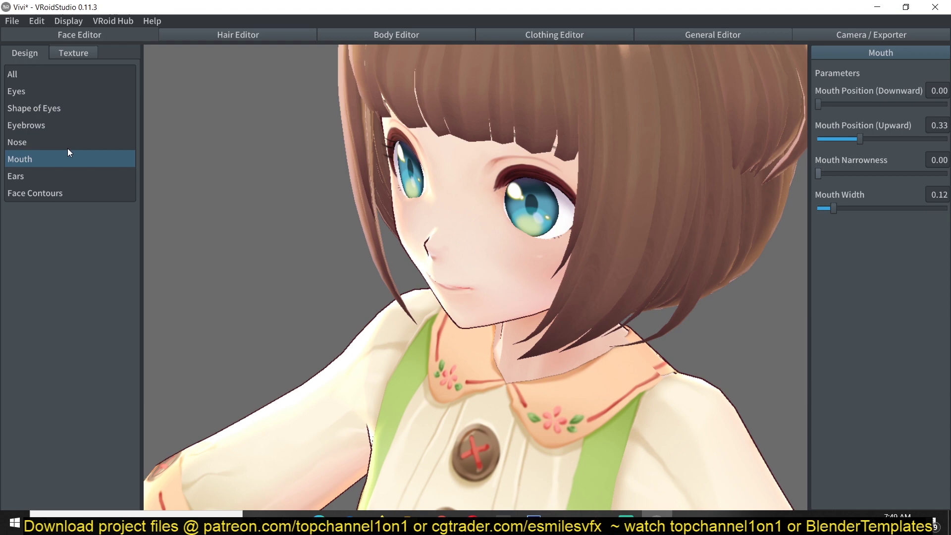
Show the face textures and expand the Scleras and Eyeline groups to view their layers
click(68, 53)
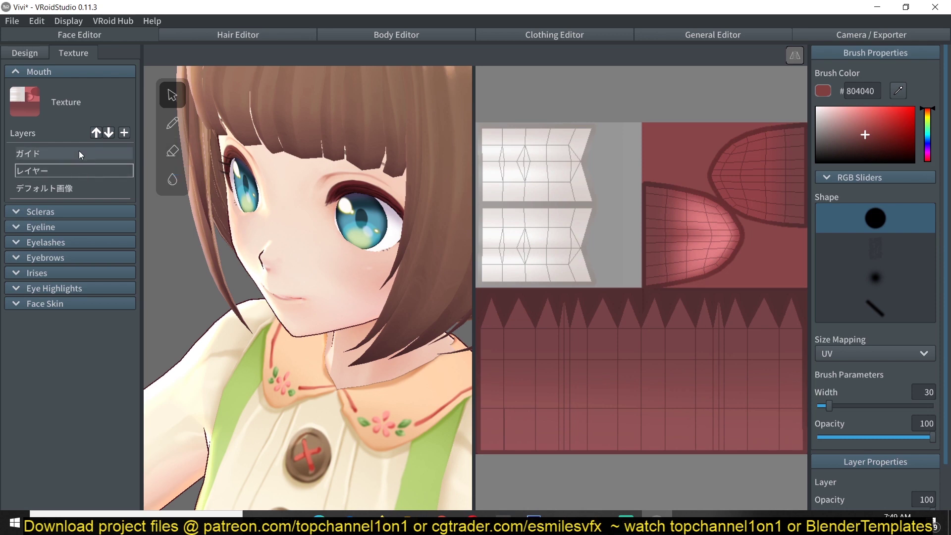
click(38, 213)
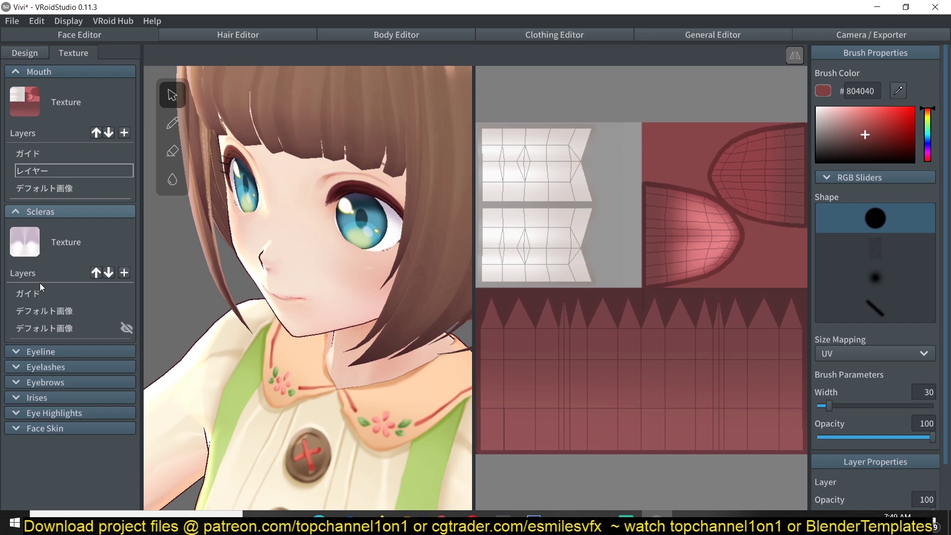
click(49, 354)
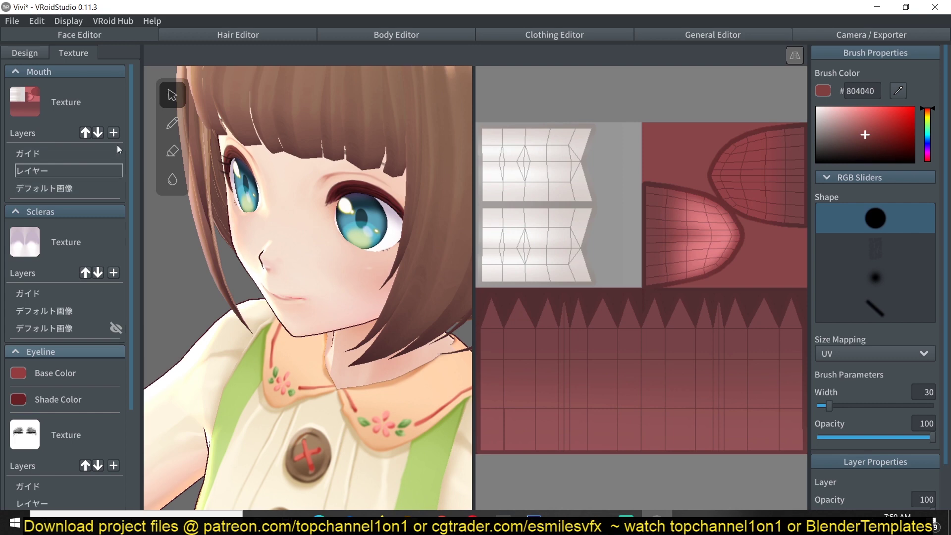
Go through the three layers of the Mouth texture, finish on the default image layer, and examine the avatar's mouth
click(37, 152)
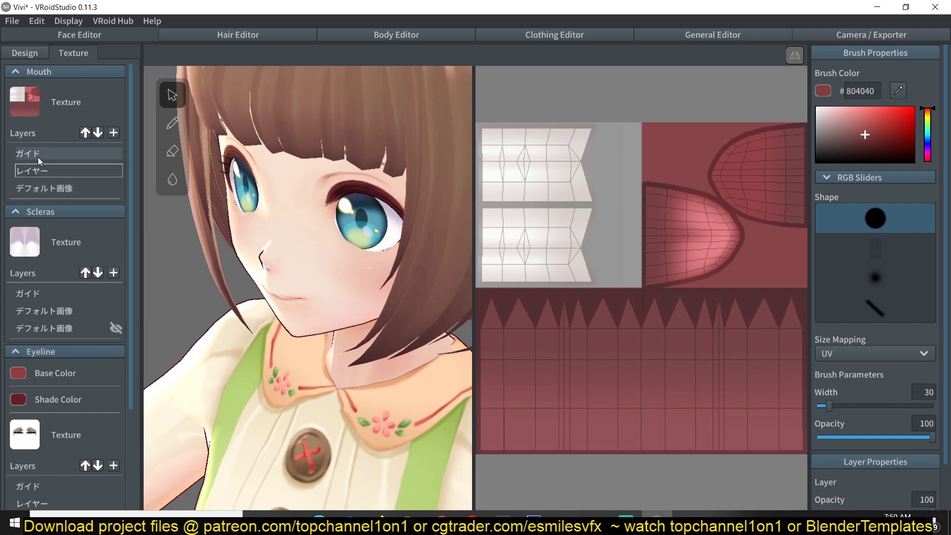
click(42, 169)
click(45, 186)
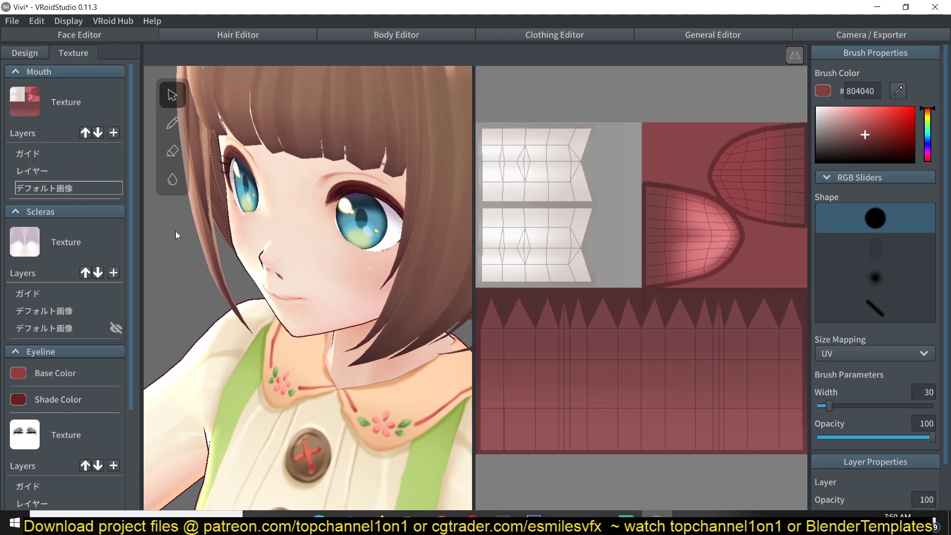
click(28, 154)
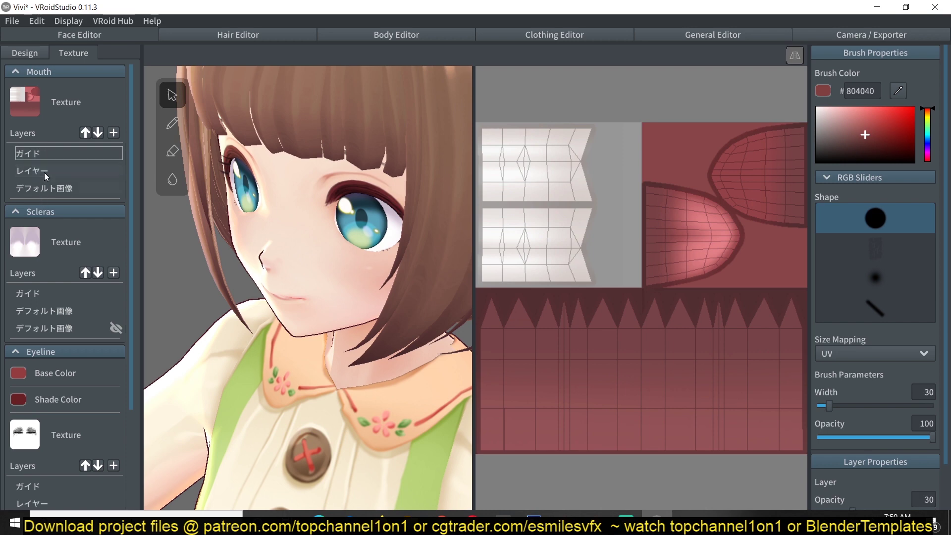
click(43, 174)
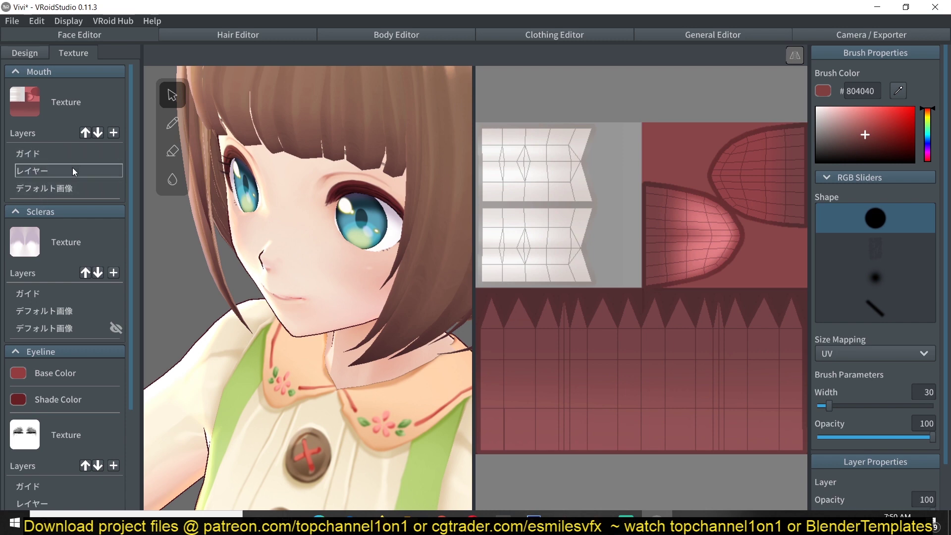
click(65, 183)
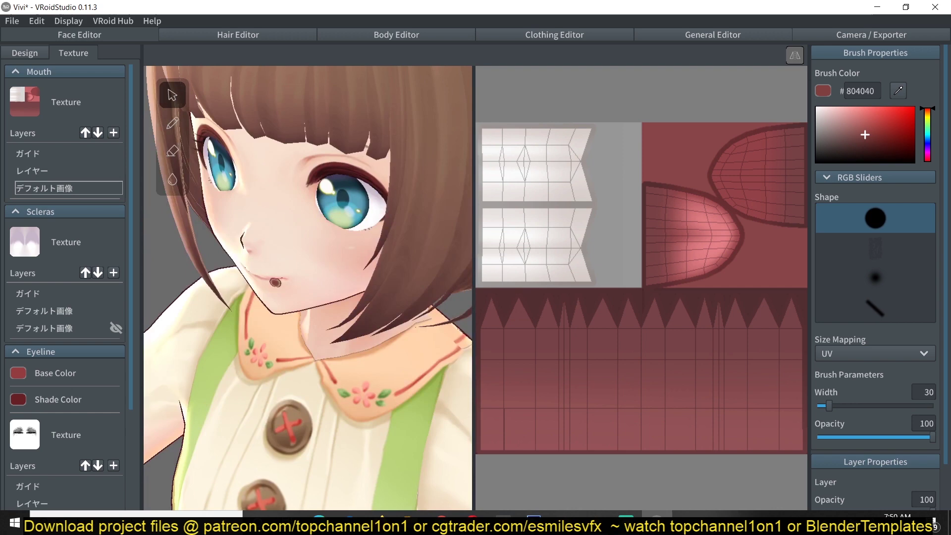
scroll(310, 217, down, 2)
middle_drag(310, 218, 296, 235)
scroll(295, 250, up, 2)
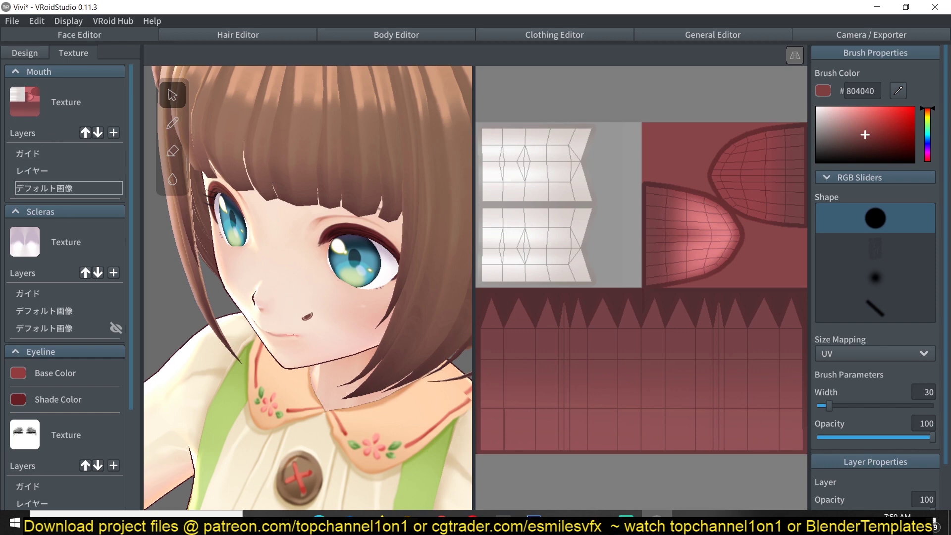
Collapse the Mouth, Scleras and Eyeline groups, expand Face Skin and select its ガイド layer to display the skin texture
click(24, 73)
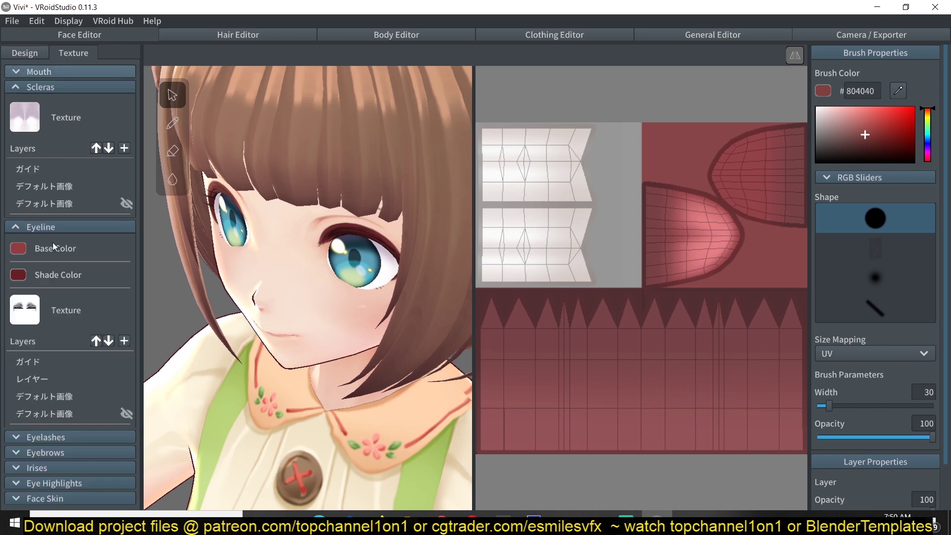
click(53, 88)
click(58, 103)
right_drag(296, 230, 237, 198)
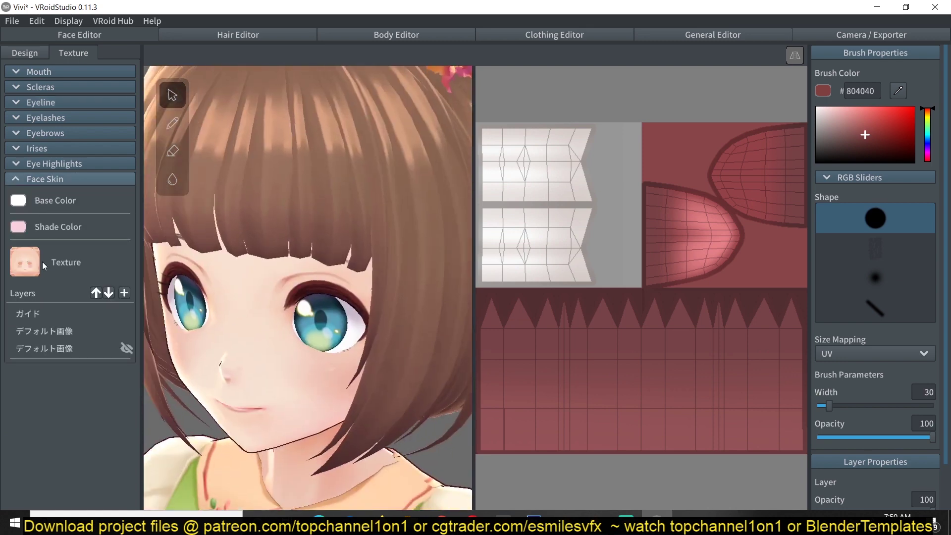
click(42, 315)
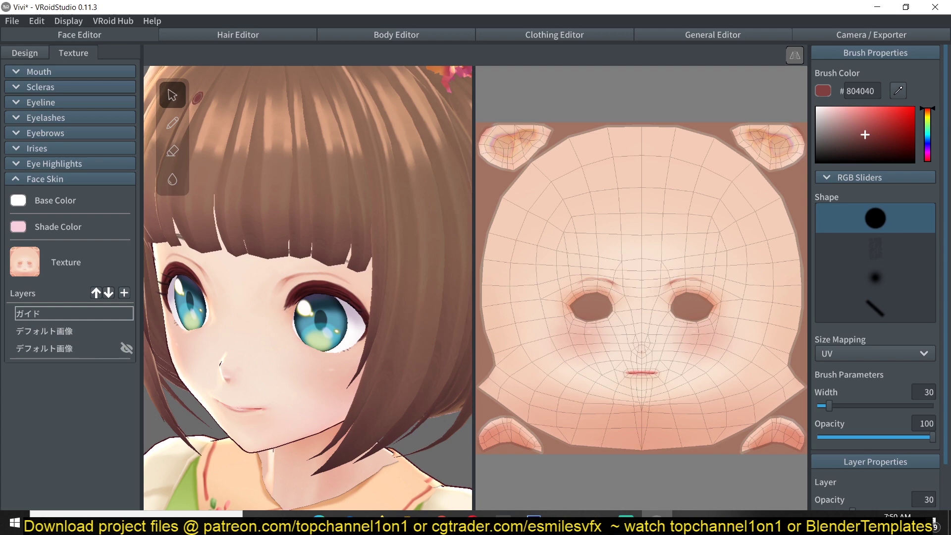
Paint a curved brush stroke beside the nose on the ガイド layer of the face skin, with width 30 and opacity 100
click(173, 123)
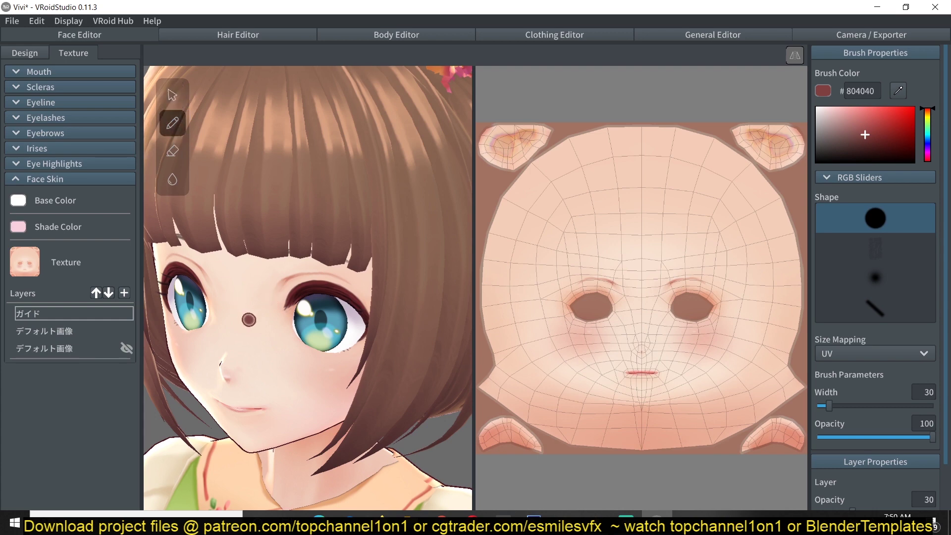
mouse_move(249, 319)
mouse_down()
mouse_move(281, 358)
mouse_move(278, 375)
mouse_up()
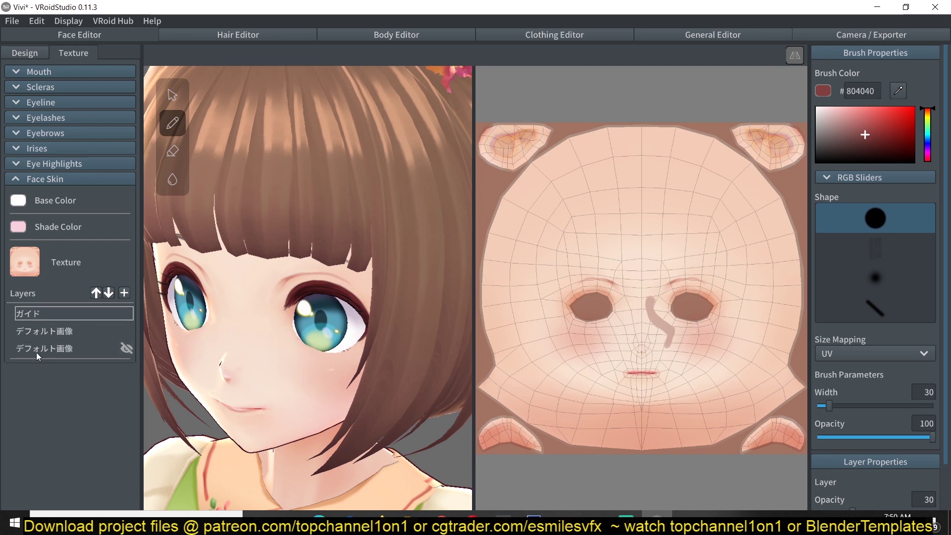
Try painting brush marks between the eyes and across the cheek on the upper default image layer
click(45, 331)
click(238, 303)
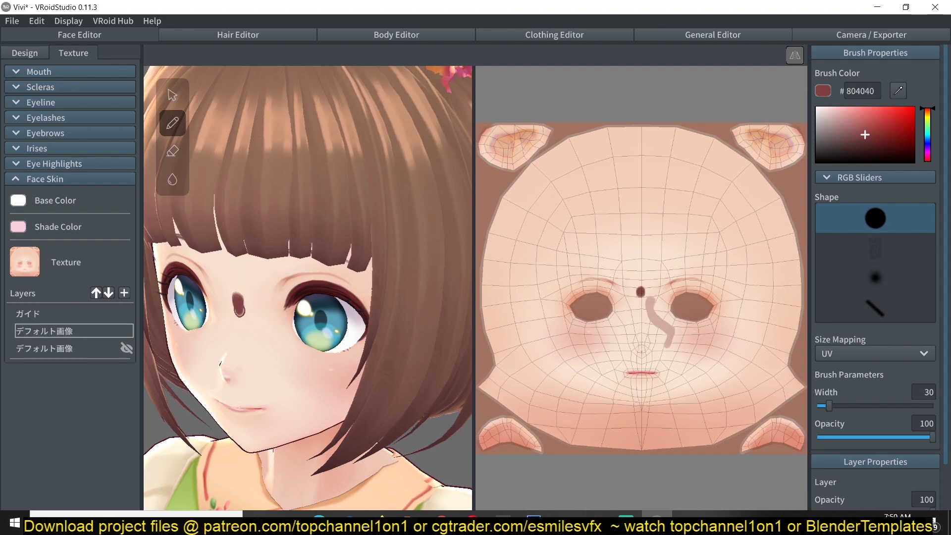
drag(238, 303, 293, 375)
click(256, 378)
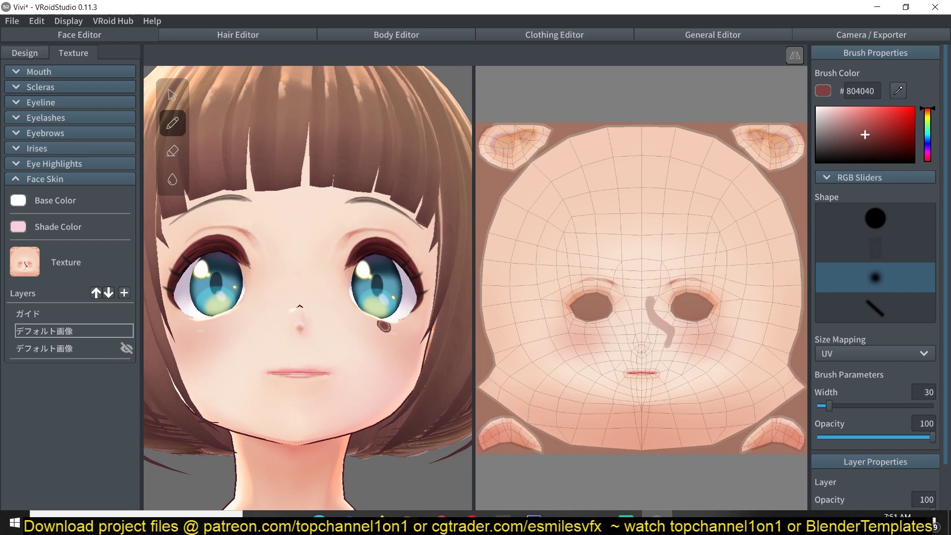
Paint a curled moustache, a chin tuft and slanted brow lines using the soft brush at width 7 and opacity 28
click(879, 268)
scroll(872, 436, down, 2)
drag(890, 386, 879, 387)
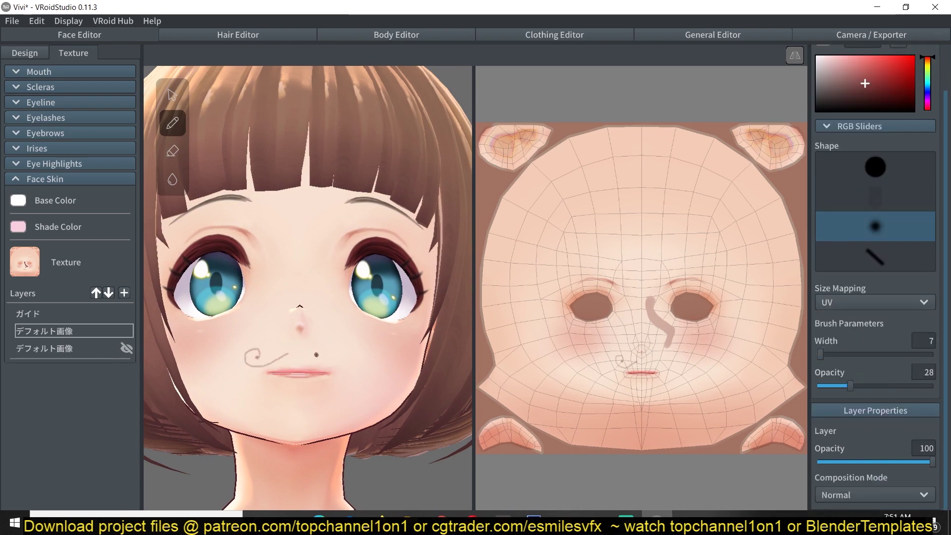
drag(297, 418, 291, 424)
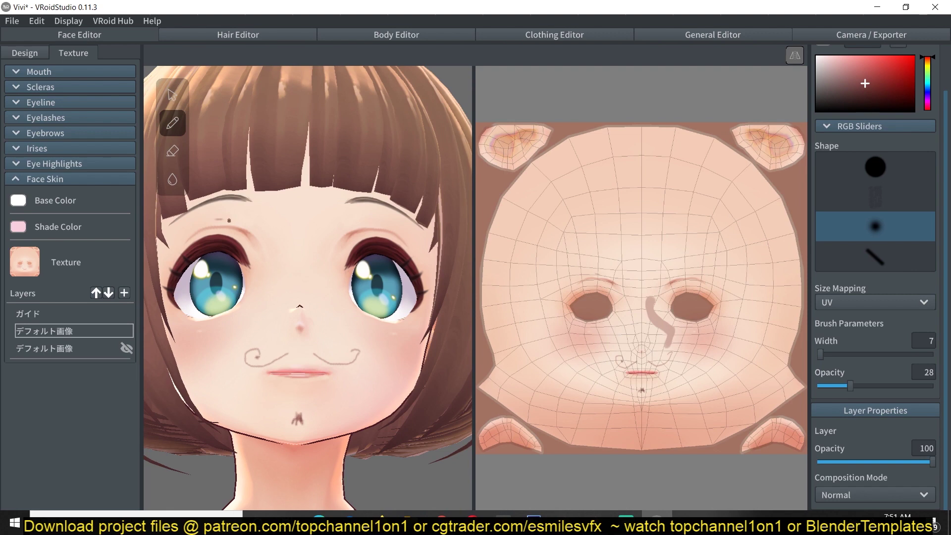
right_drag(372, 249, 336, 268)
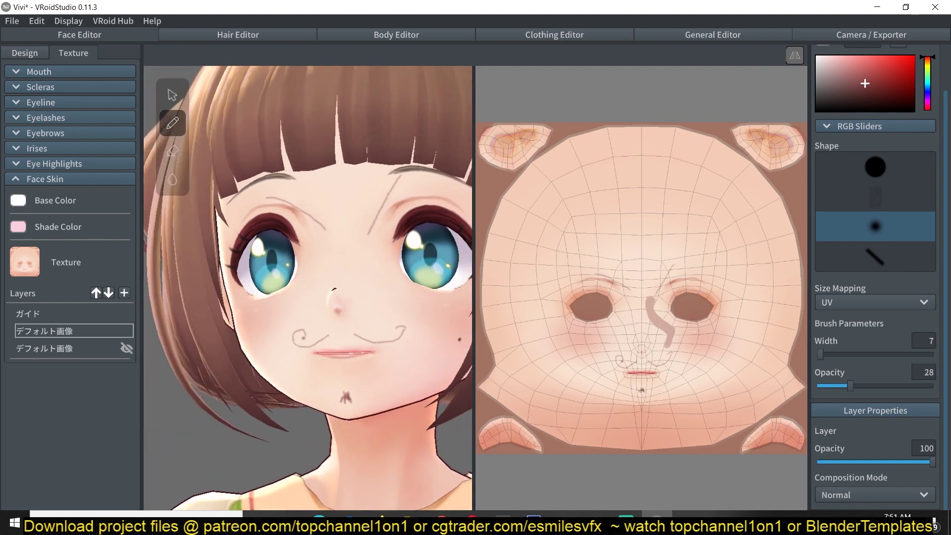
Return to the face design parameters, switch to the Hair Editor and view the avatar's hair
click(44, 52)
scroll(258, 152, down, 5)
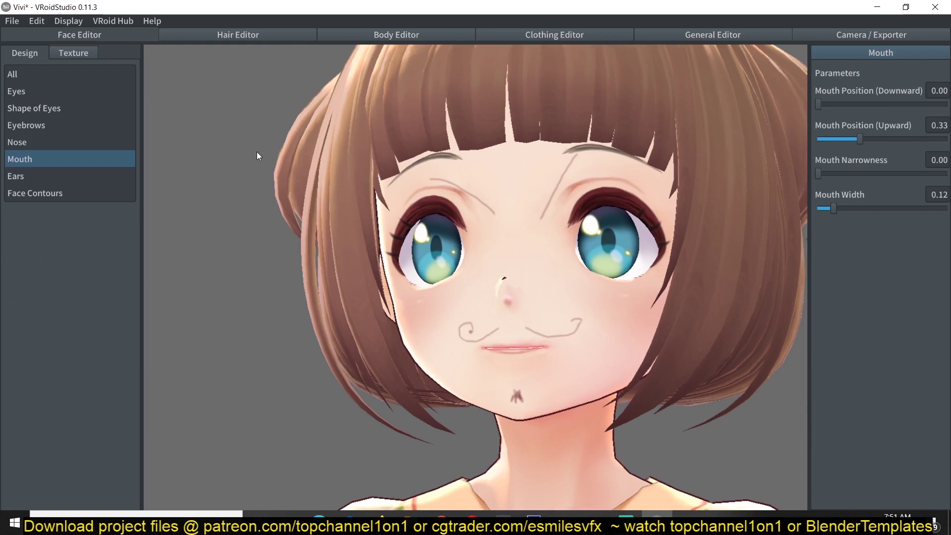
click(249, 36)
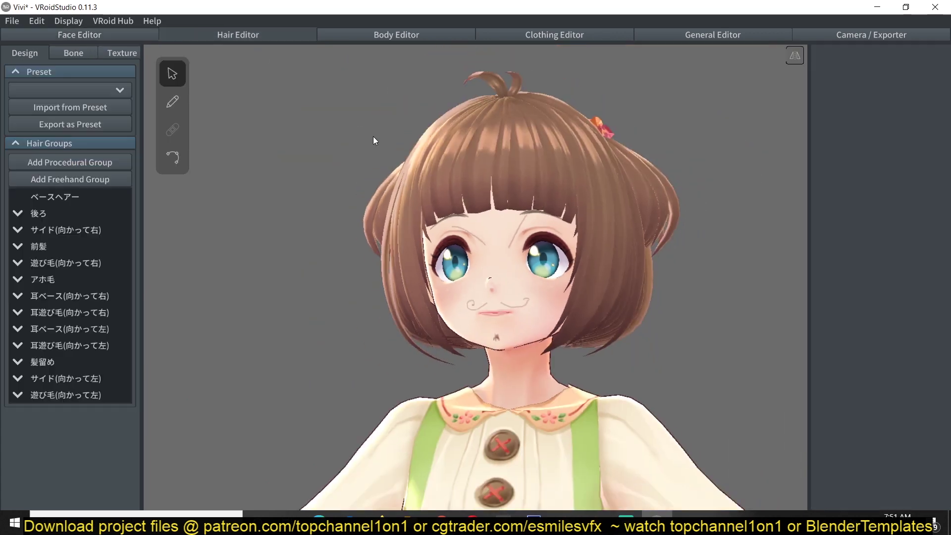
middle_drag(398, 151, 407, 274)
right_drag(407, 274, 436, 291)
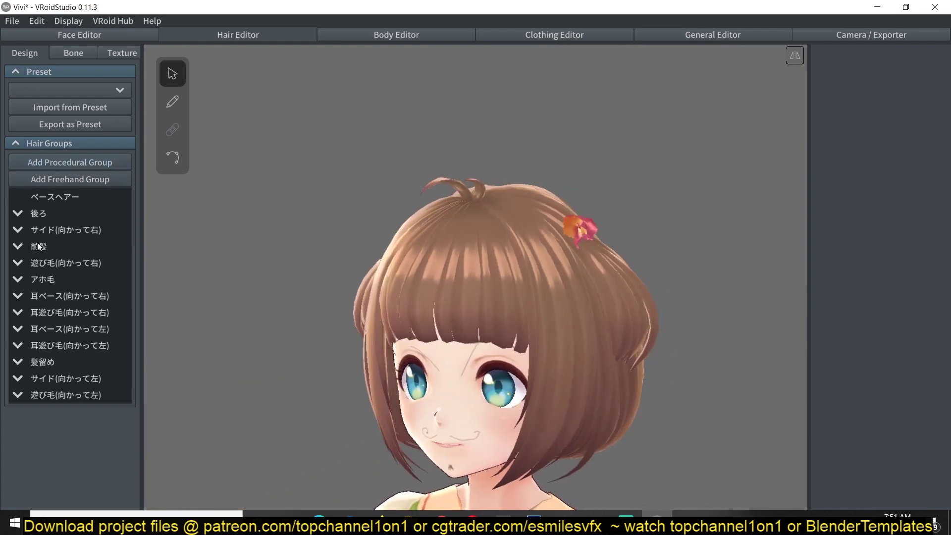
Select the 後ろ hair group to highlight its strands and guide mesh, and toggle its visibility off and on
mouse_move(82, 213)
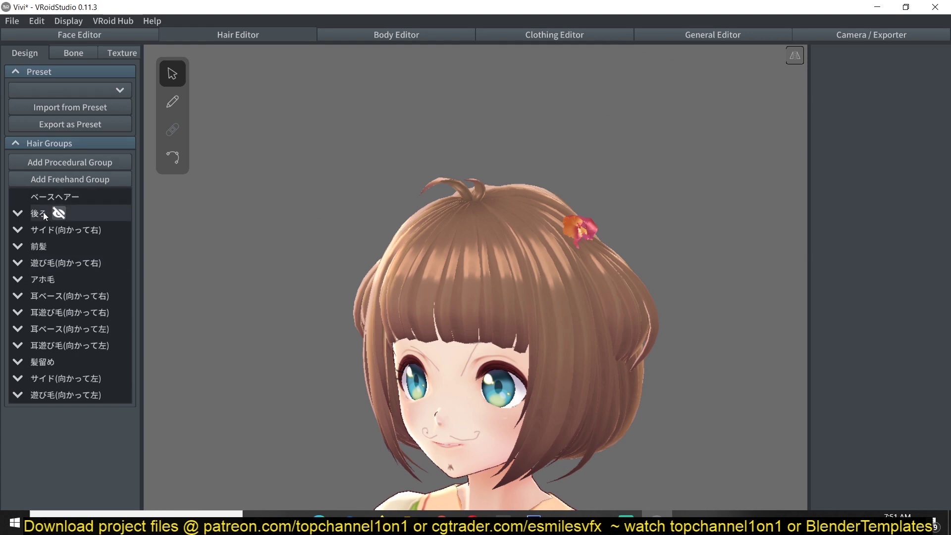
click(54, 213)
mouse_move(404, 288)
right_down()
mouse_move(429, 276)
mouse_move(407, 314)
mouse_move(463, 273)
mouse_move(498, 291)
mouse_move(450, 300)
right_up()
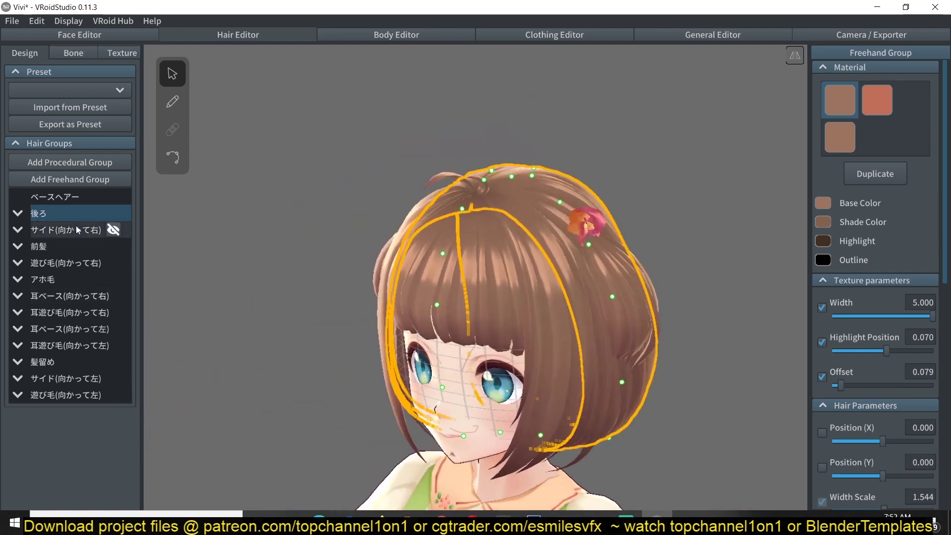
click(59, 213)
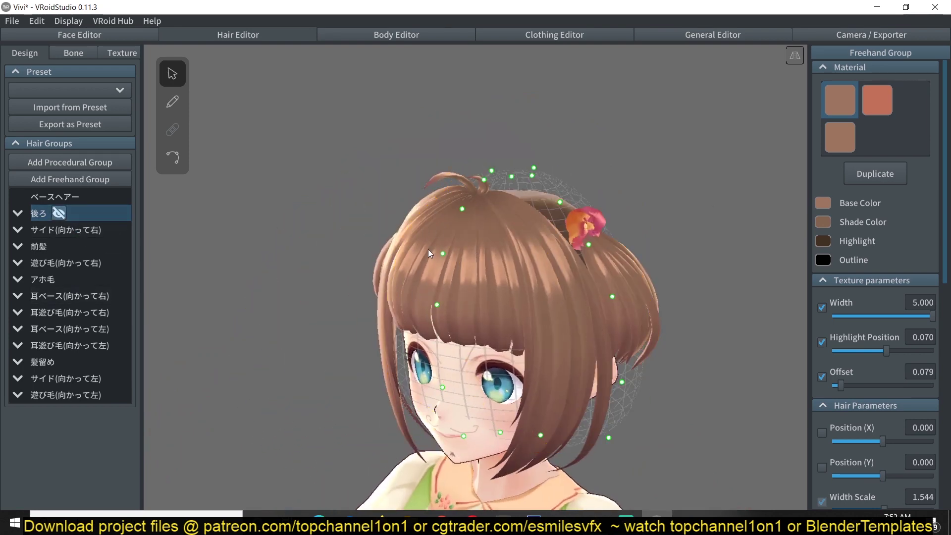
click(58, 213)
Activate the hair Brush and hide and show the 後ろ group while examining the scalp from behind
click(173, 102)
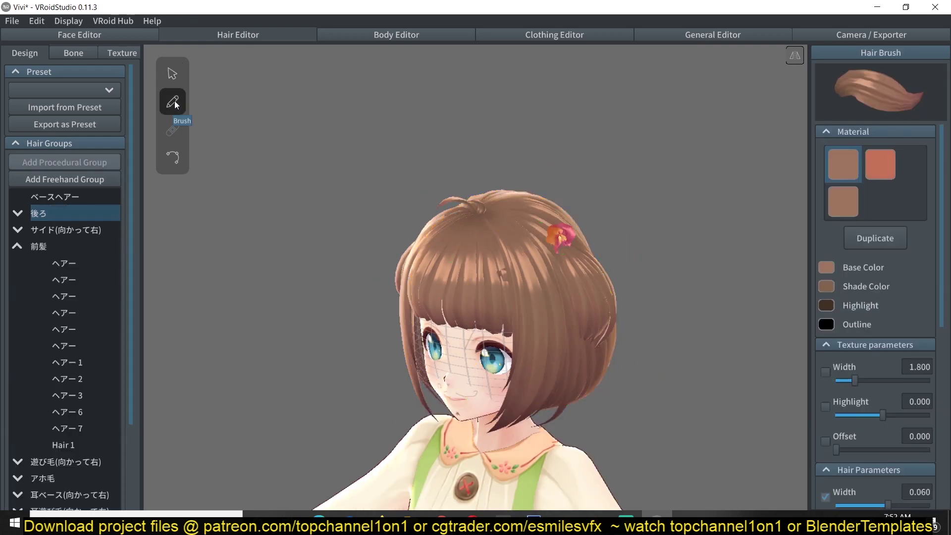
click(60, 213)
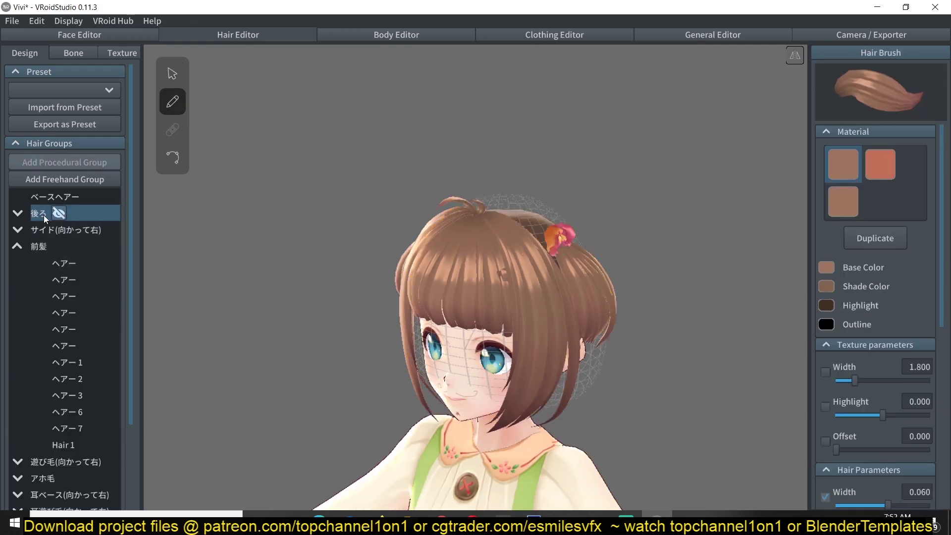
right_drag(560, 218, 476, 248)
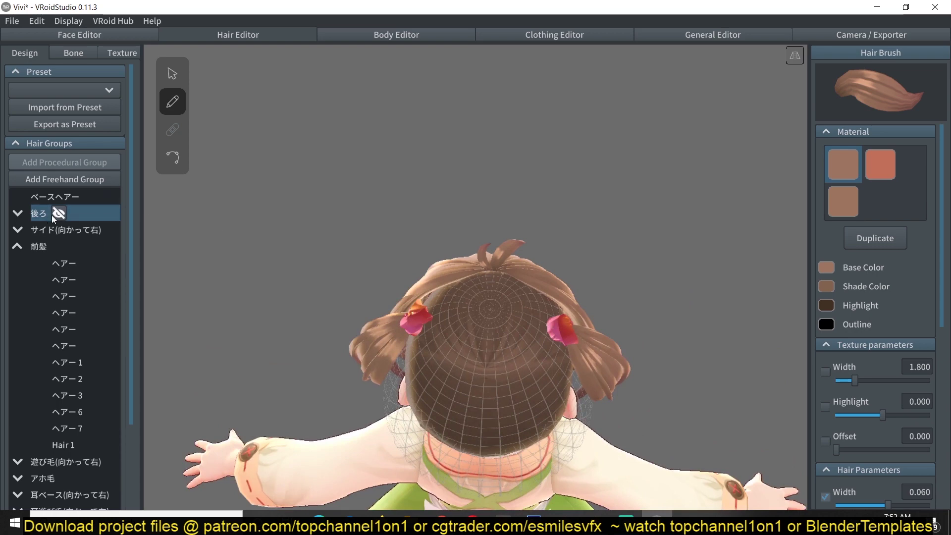
click(58, 214)
click(59, 214)
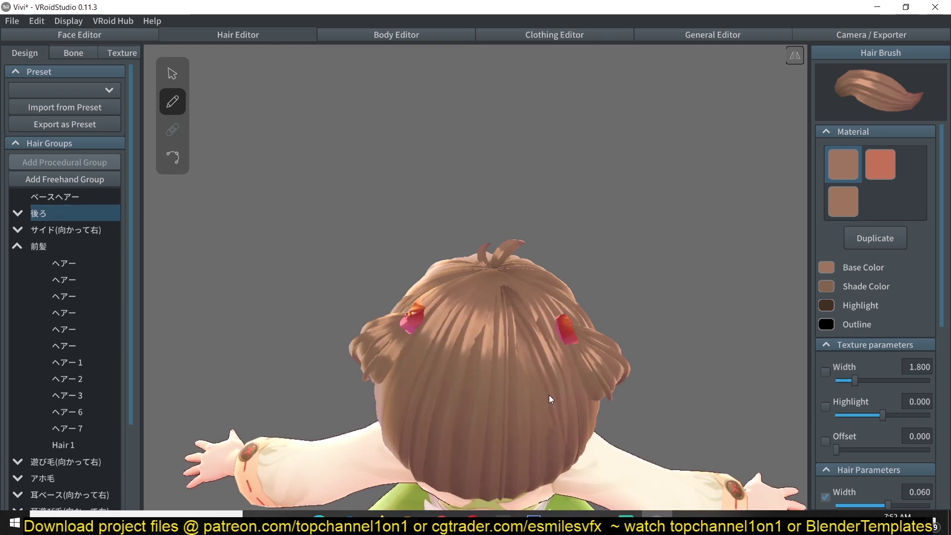
Brush a new strand down the back of the head in the 後ろ group and collapse the group
right_drag(548, 394, 601, 362)
drag(560, 246, 580, 391)
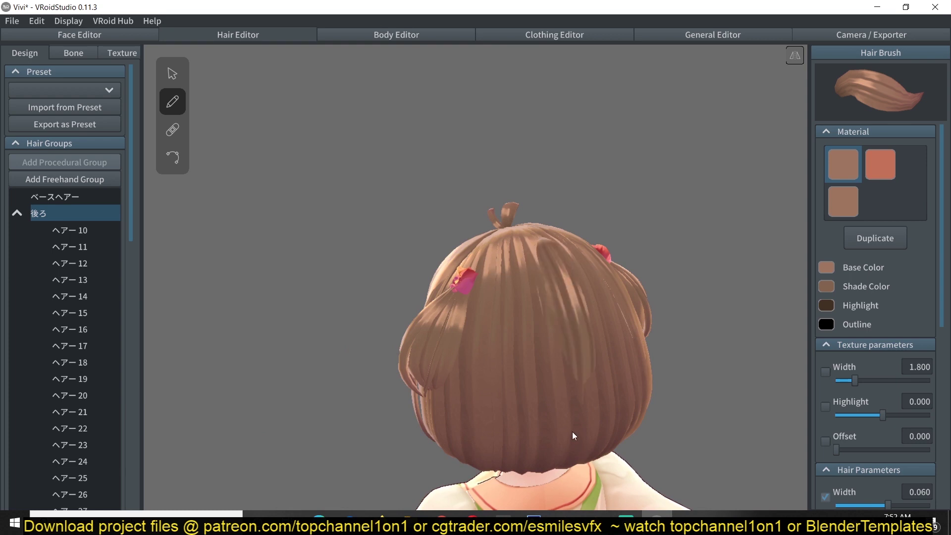
right_drag(515, 424, 587, 354)
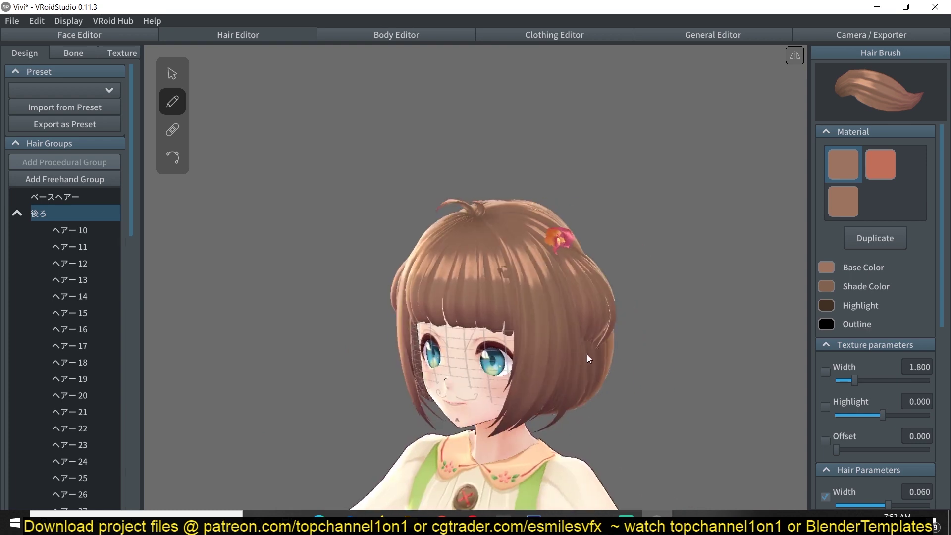
click(17, 213)
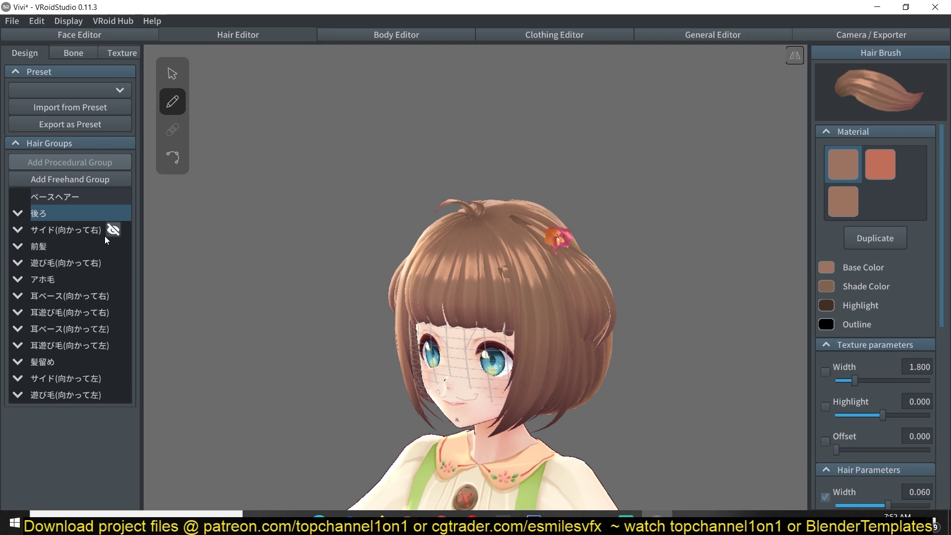
Reshape a side strand beside the face by moving its control points and dragging along it with the strand retouching tool
click(172, 157)
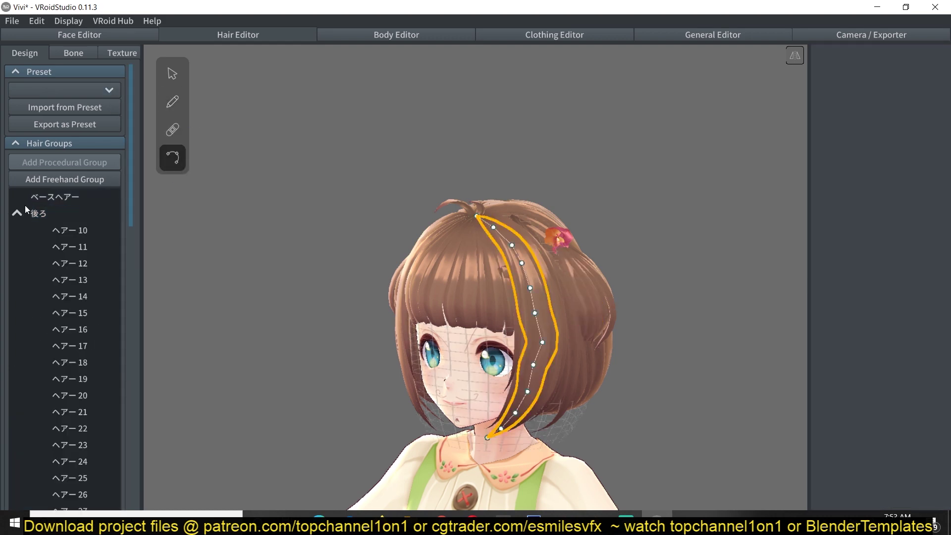
click(531, 345)
drag(530, 344, 536, 311)
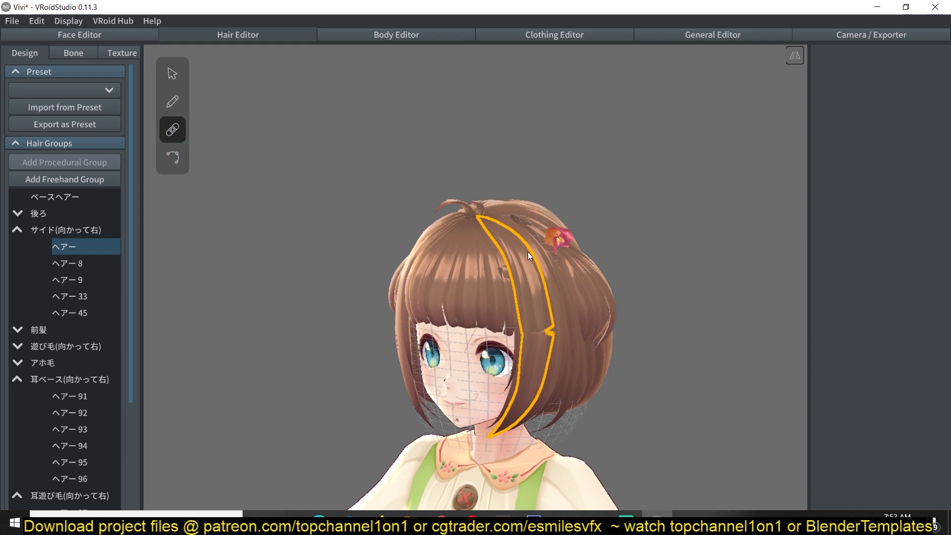
drag(528, 251, 525, 287)
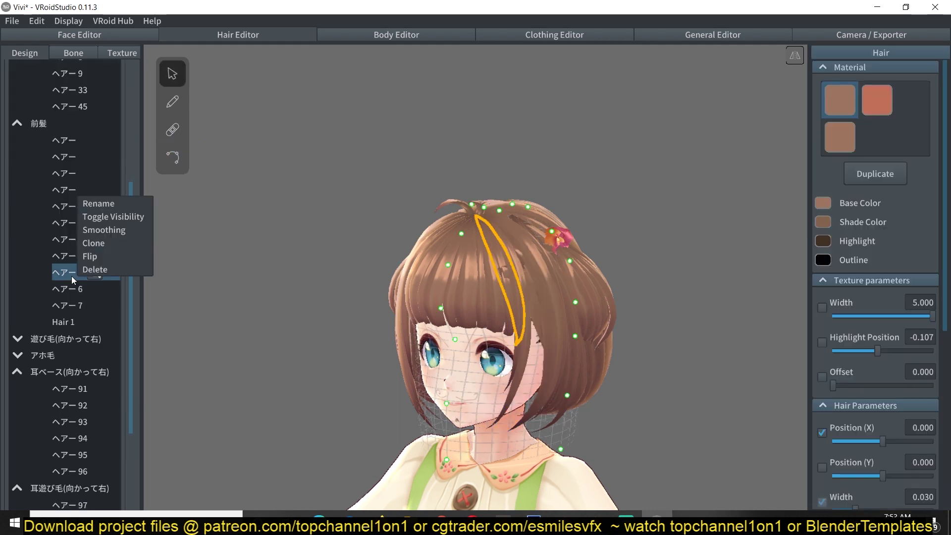
Try brushing a long strand from the fringe down over the face in the 前髪 group
click(71, 275)
right_drag(496, 297, 623, 336)
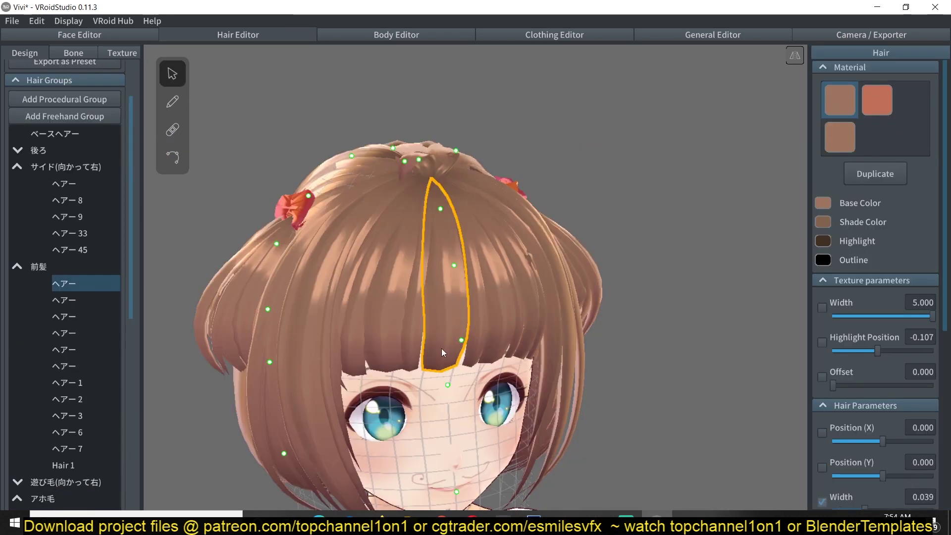
click(173, 101)
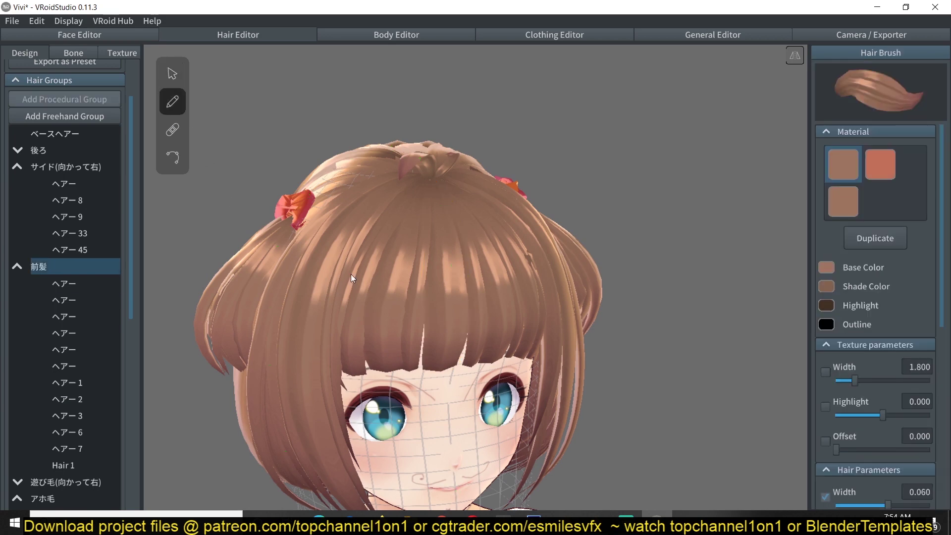
mouse_move(426, 251)
mouse_down()
mouse_move(420, 426)
mouse_move(436, 458)
mouse_move(459, 462)
mouse_up()
mouse_move(459, 462)
right_down()
mouse_move(427, 400)
mouse_move(492, 394)
right_up()
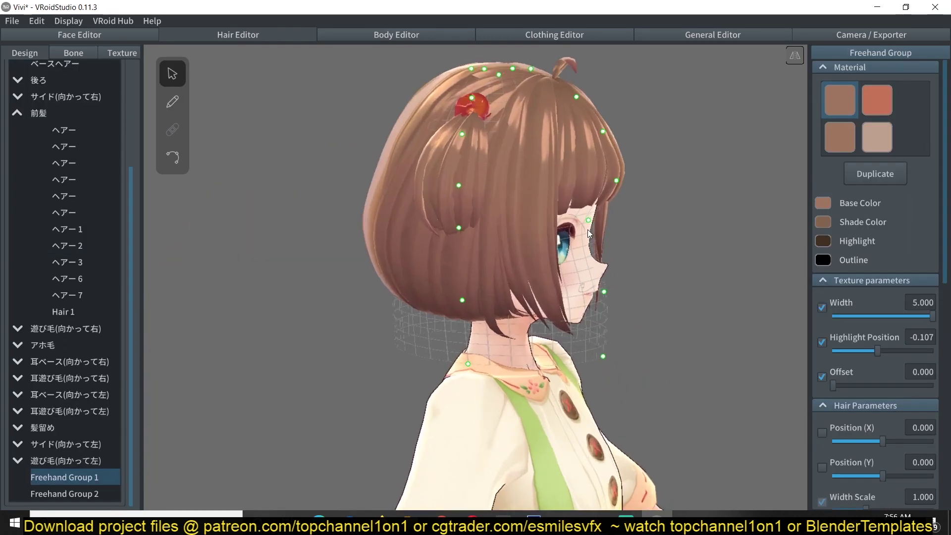
Highlight the first strand of the 前髪 group and the whole group to compare the selections
scroll(589, 228, up, 2)
scroll(60, 375, up, 3)
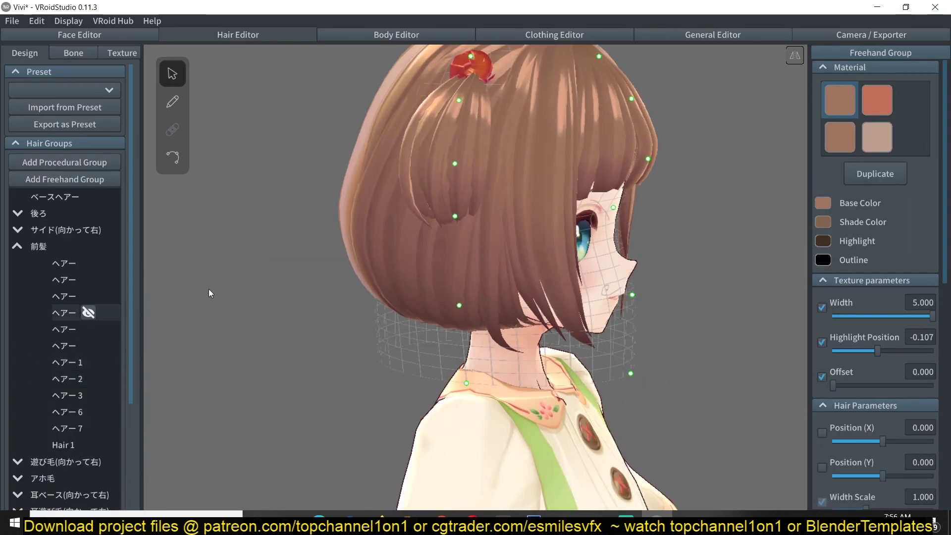
click(84, 263)
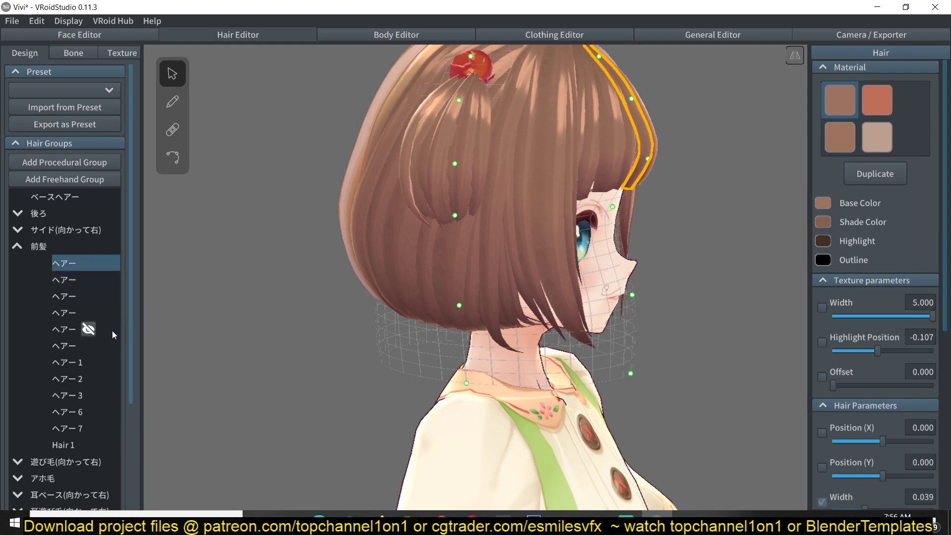
click(42, 246)
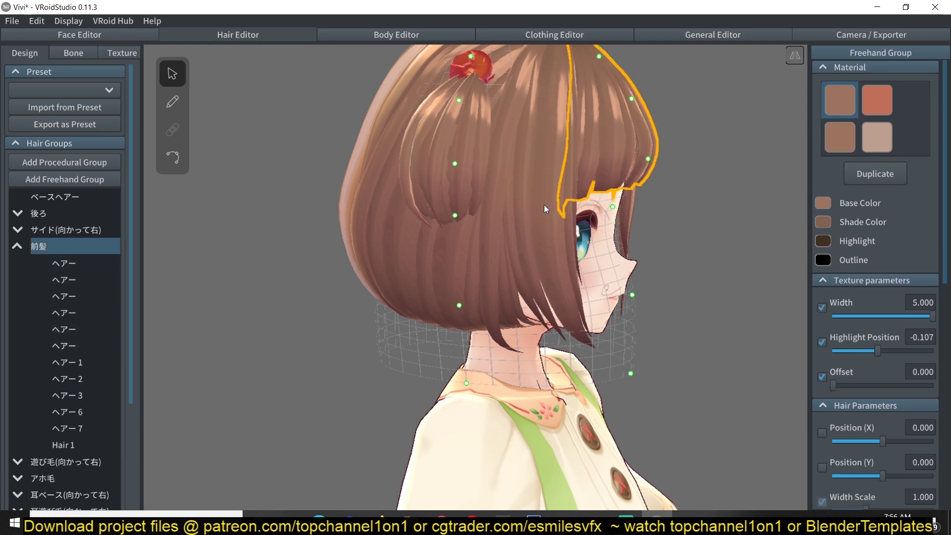
Select a strand in the side of the hair and pull its guide mesh slightly inward at the back of the head
click(504, 198)
right_drag(378, 272, 389, 274)
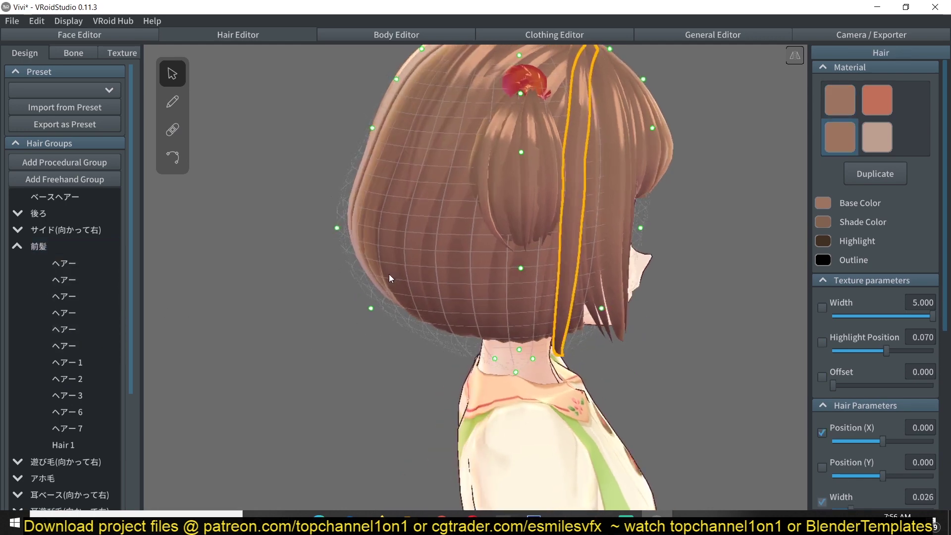
mouse_move(338, 227)
mouse_down()
mouse_move(355, 224)
mouse_move(320, 225)
mouse_move(346, 226)
mouse_up()
right_drag(687, 236, 578, 252)
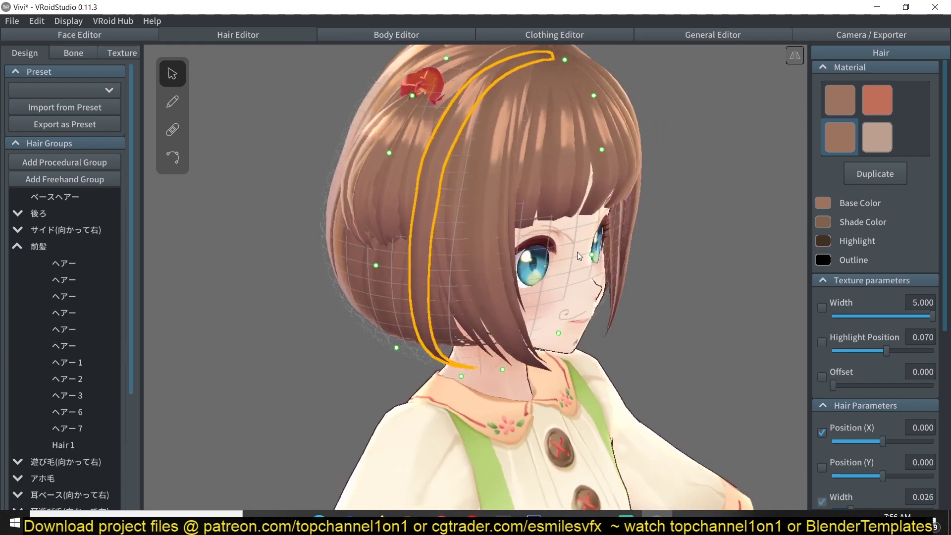
Brush a long thin strand with width 0.010 from the fringe down over the face in the 前髪 group
click(602, 163)
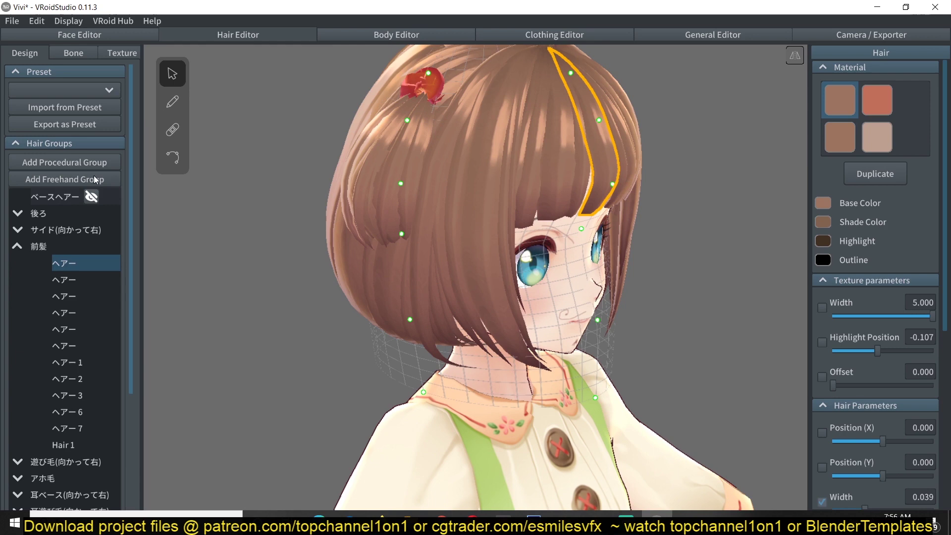
click(173, 102)
mouse_move(601, 125)
mouse_down()
mouse_move(580, 307)
mouse_move(607, 393)
mouse_up()
mouse_move(608, 278)
right_down()
mouse_move(602, 267)
mouse_move(631, 273)
right_up()
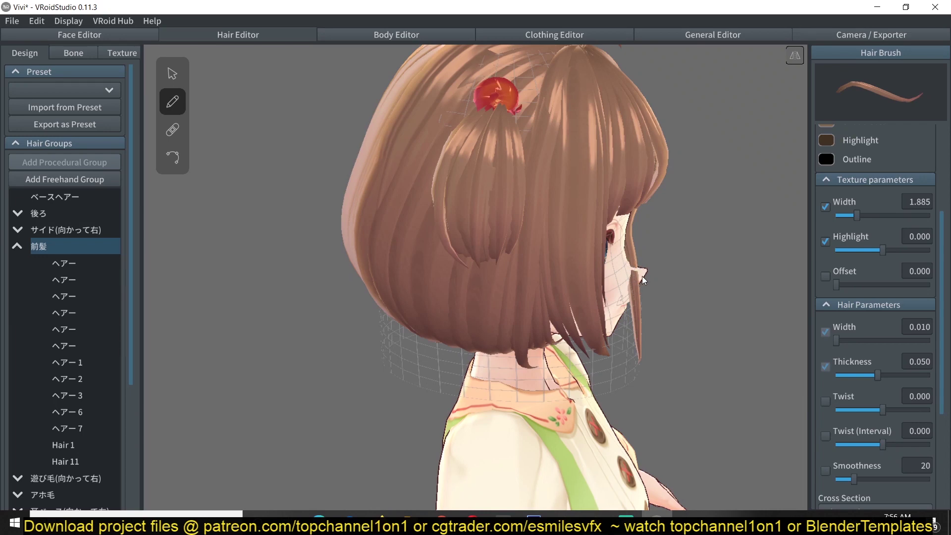
Select the newly brushed fringe strand and bend its lower part away from the face using a guide mesh point
click(172, 74)
click(653, 361)
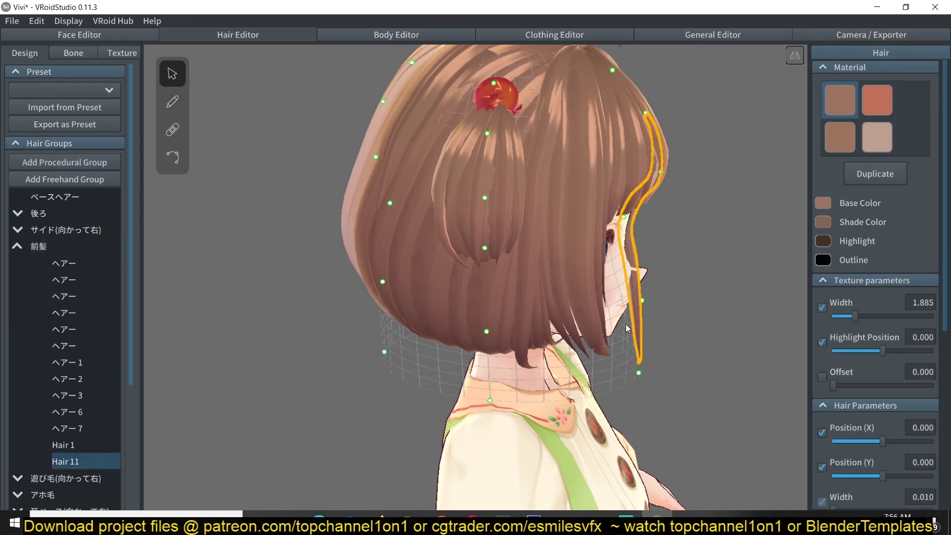
drag(643, 300, 657, 300)
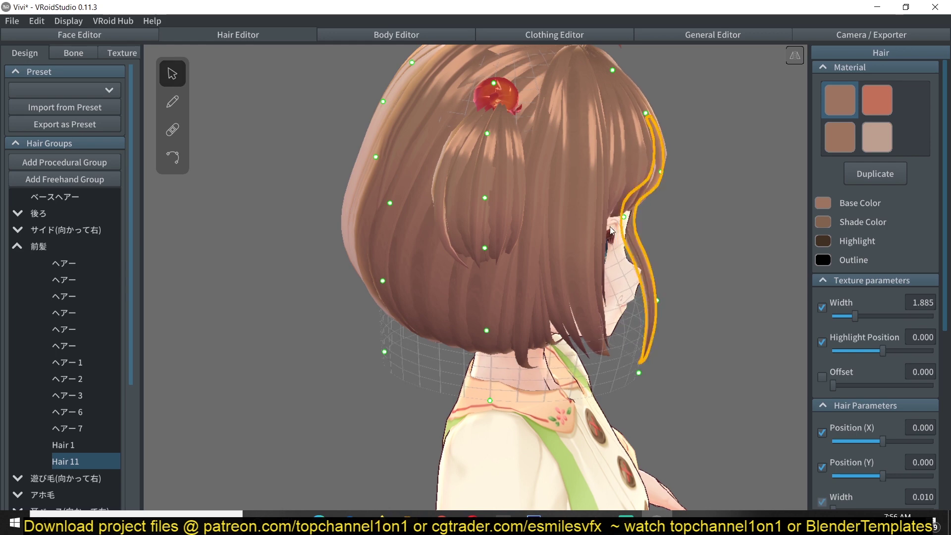
Pull the middle guide mesh point of the new fringe strand away from the face and deselect the strand
drag(625, 218, 653, 221)
right_drag(680, 253, 628, 245)
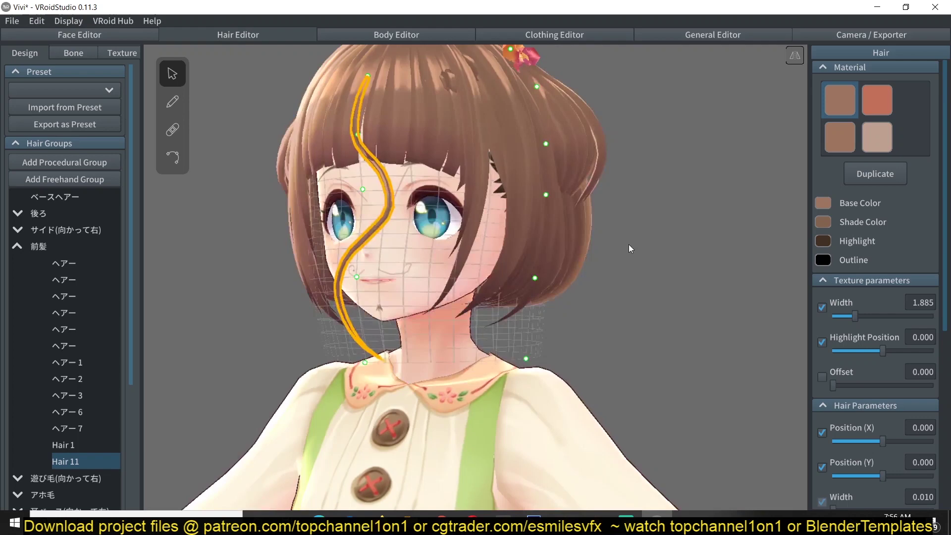
click(631, 258)
right_drag(491, 270, 543, 282)
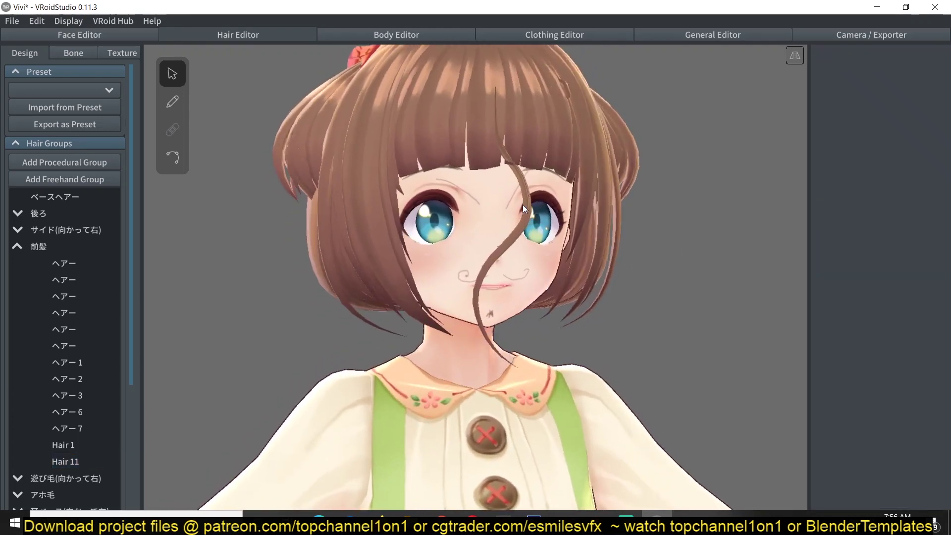
mouse_move(633, 245)
right_down()
mouse_move(668, 262)
mouse_move(638, 254)
right_up()
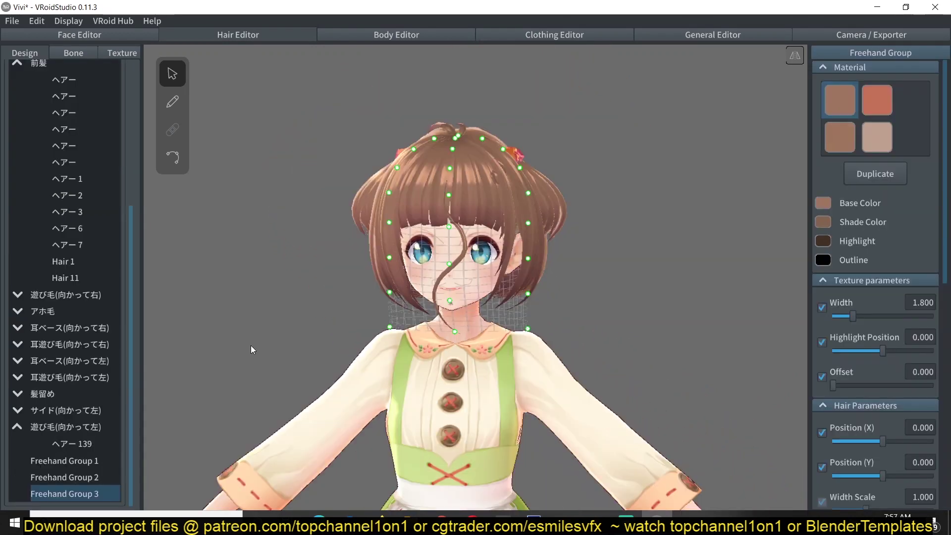
In the Body Editor, set the Whole Body Shortness to 0.68
click(433, 34)
right_drag(454, 144, 398, 149)
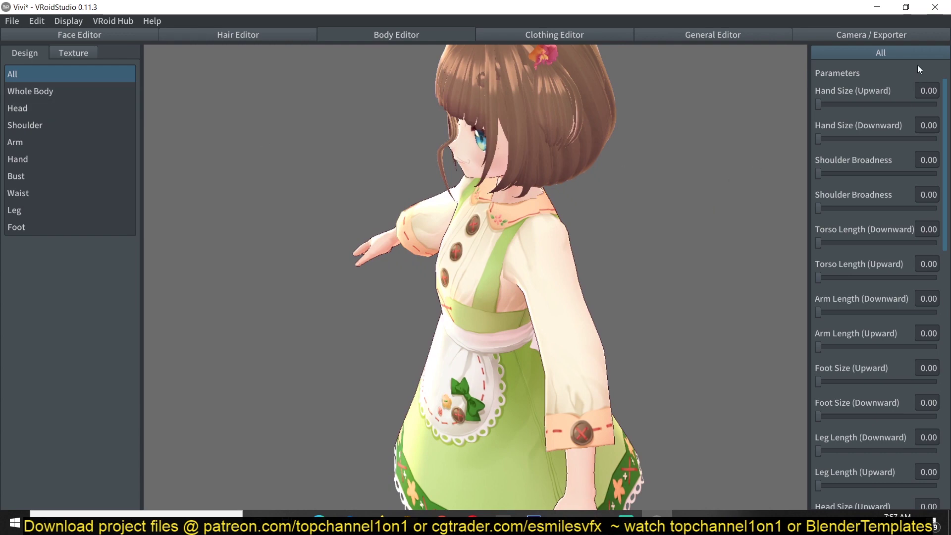
scroll(891, 198, down, 5)
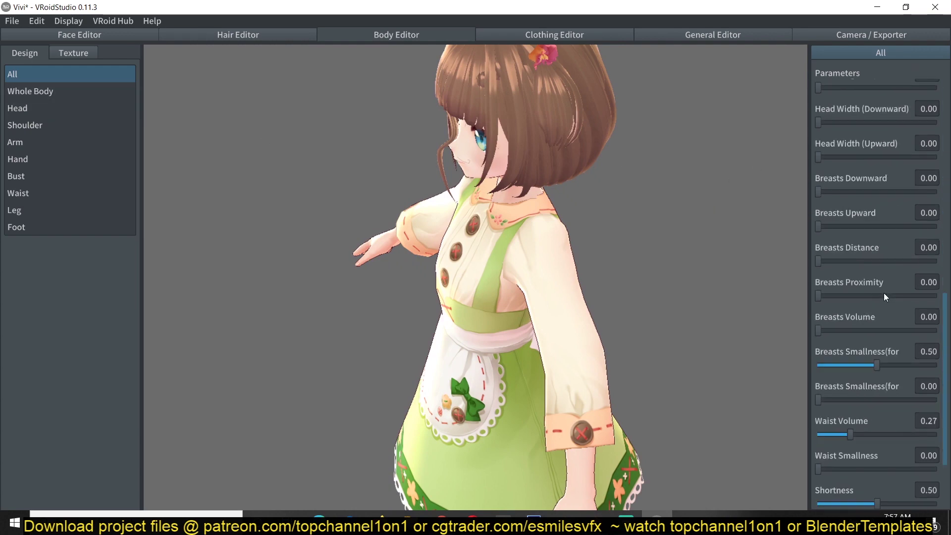
click(55, 91)
scroll(656, 135, down, 4)
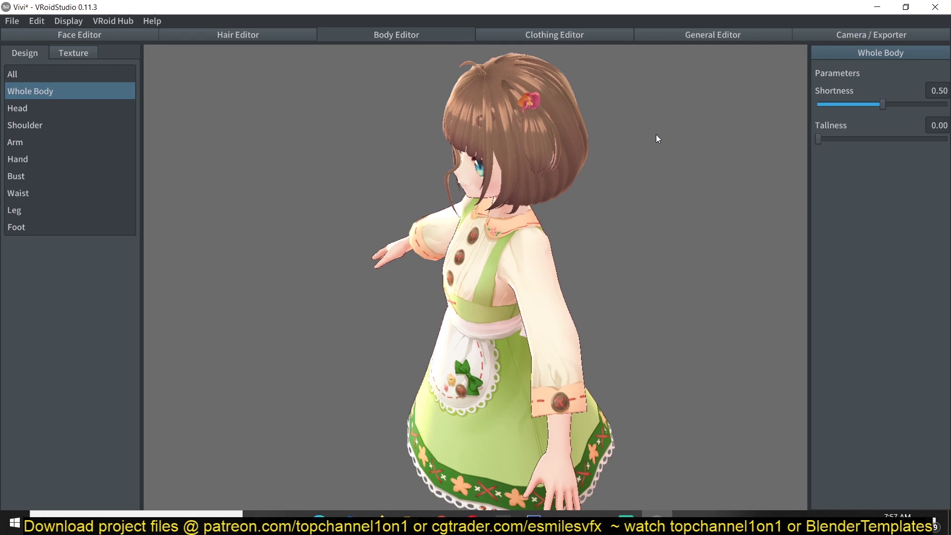
right_drag(542, 331, 541, 318)
middle_drag(542, 318, 565, 212)
scroll(565, 212, down, 3)
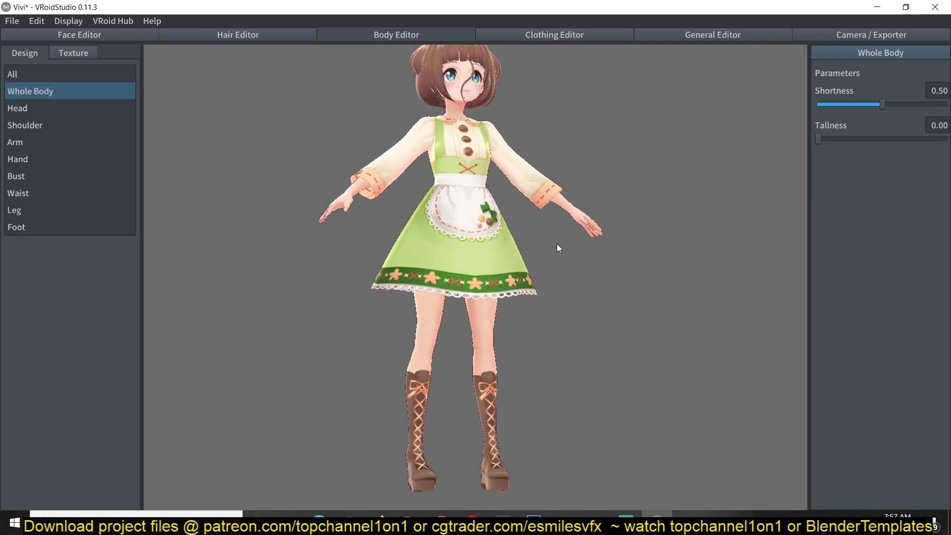
right_drag(557, 244, 520, 261)
scroll(599, 210, up, 1)
scroll(627, 199, down, 2)
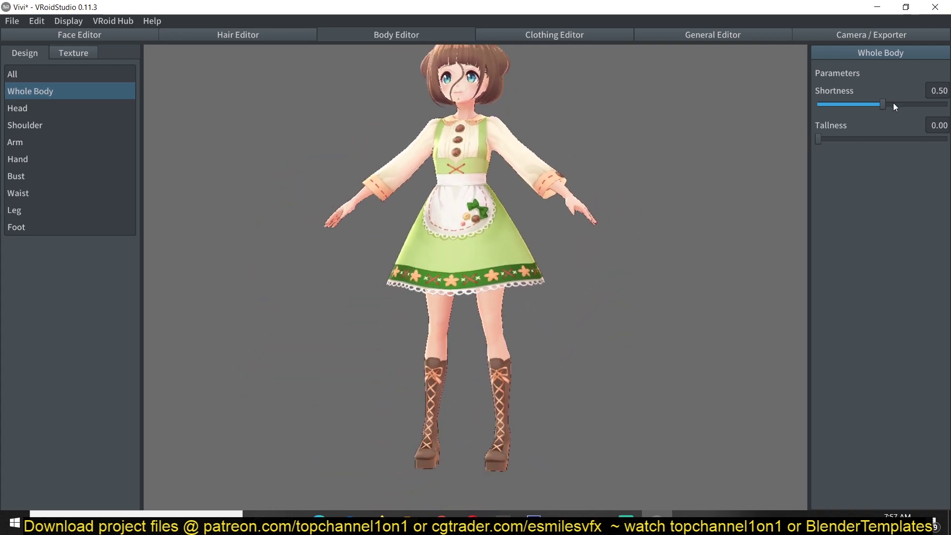
drag(893, 103, 902, 135)
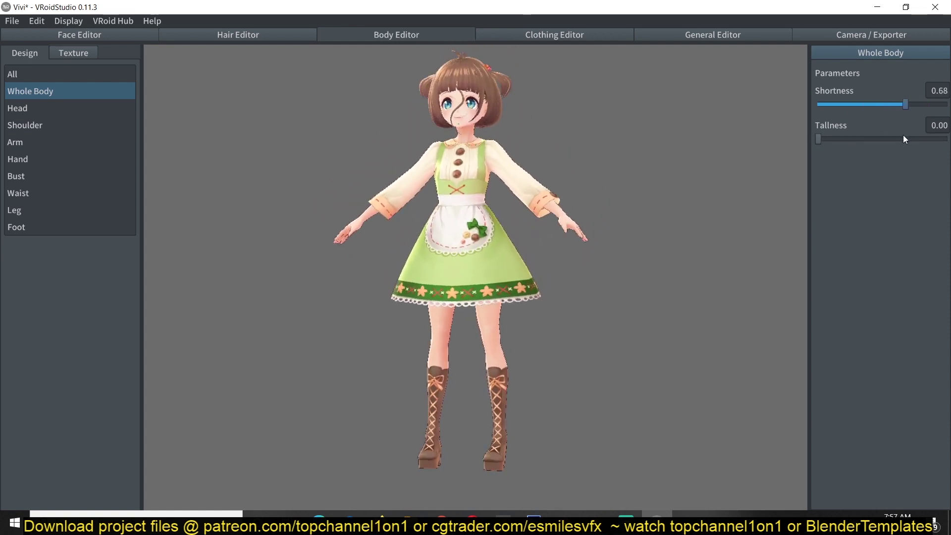
Try the Head Size (Upward) body parameter, return it to 0.00, and open the shoulder parameters
click(15, 110)
mouse_move(821, 103)
mouse_down()
mouse_move(889, 102)
mouse_move(810, 115)
mouse_up()
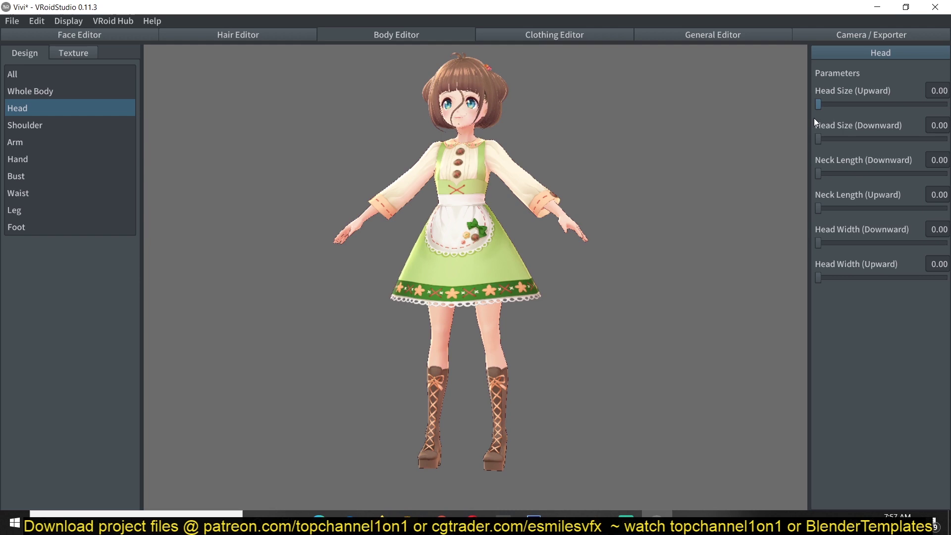
click(79, 127)
Set the Bust parameters to downward 0.83, upward 0.66, distance 1.00, proximity 0.58, volume 0.92, base smallness 0.26 and second smallness 0.91
click(50, 176)
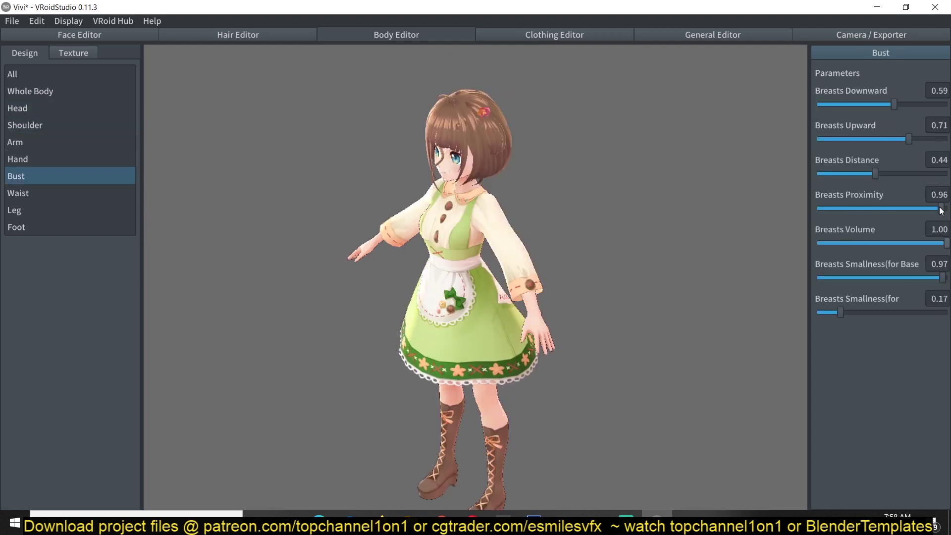
drag(831, 215, 939, 212)
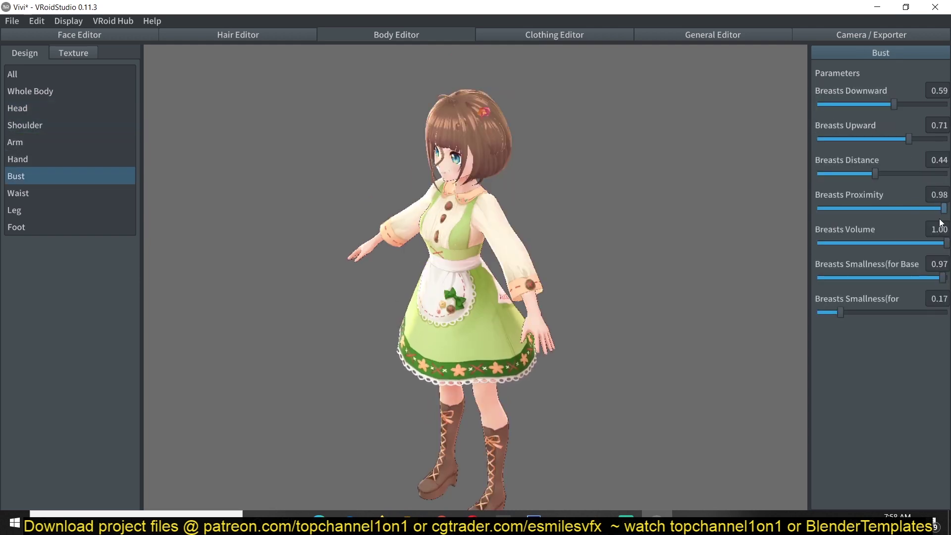
drag(888, 173, 927, 175)
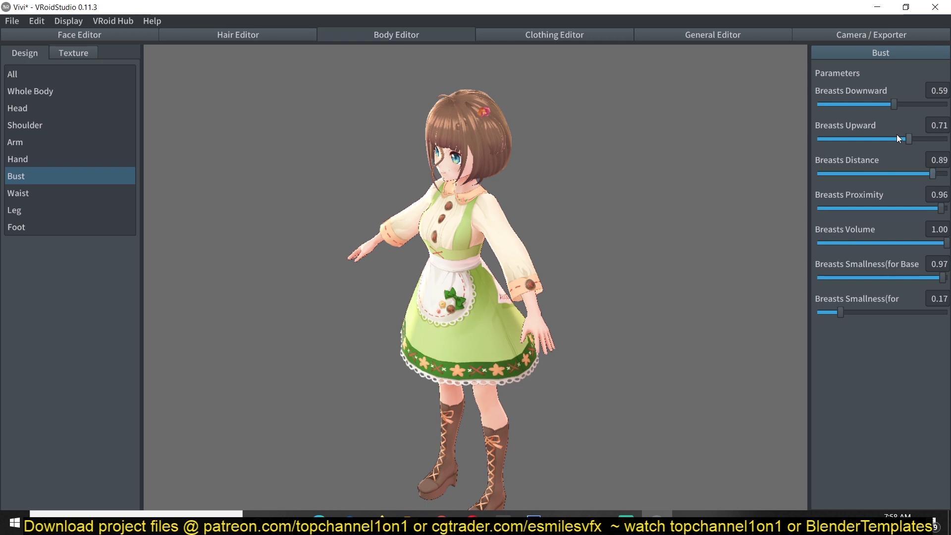
drag(908, 139, 939, 139)
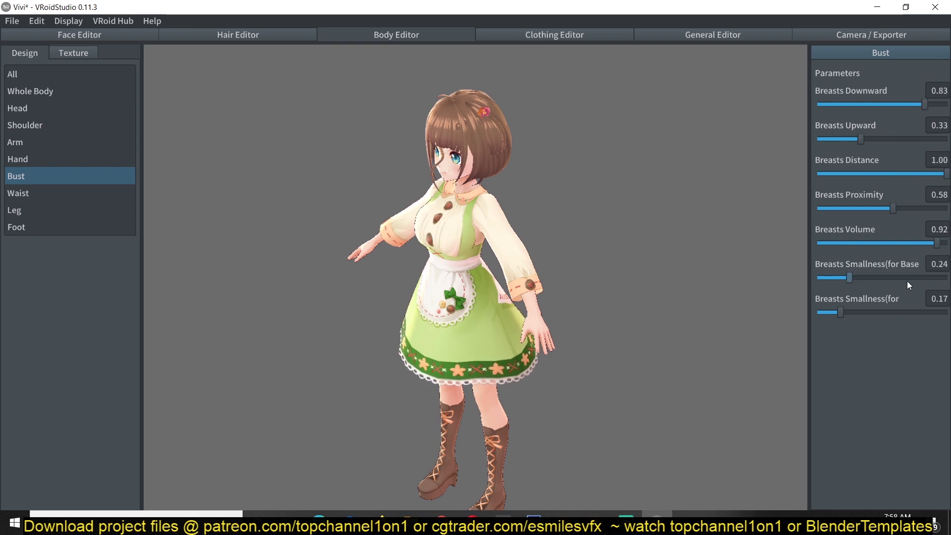
drag(908, 280, 909, 309)
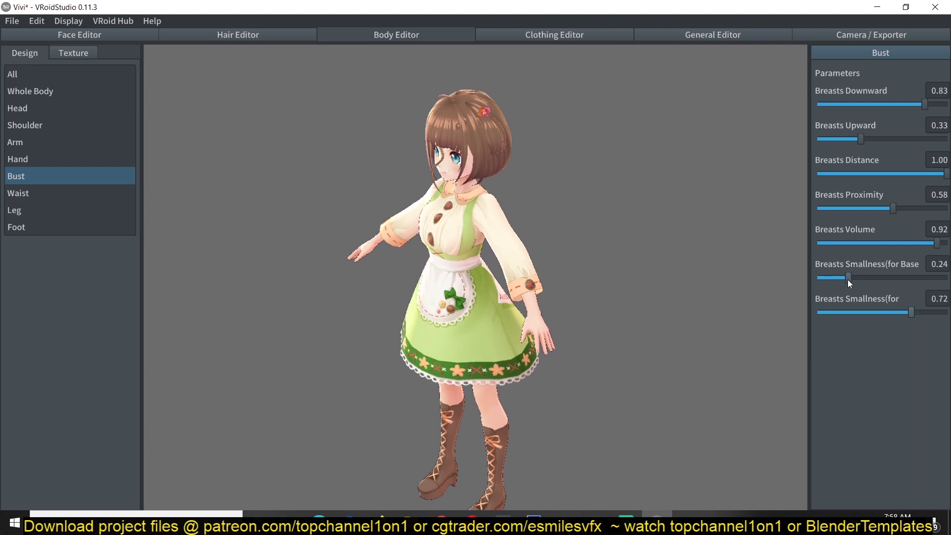
mouse_move(848, 278)
mouse_down()
mouse_move(906, 277)
mouse_move(863, 289)
mouse_up()
drag(910, 312, 933, 312)
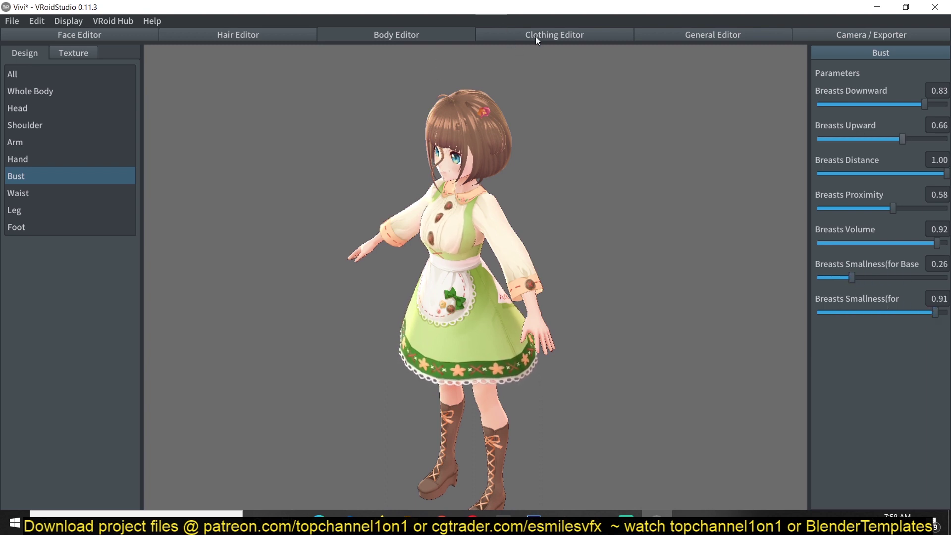
In the Clothing Editor, apply the Uniform (Pants) preset and inspect the outfit from behind
click(536, 36)
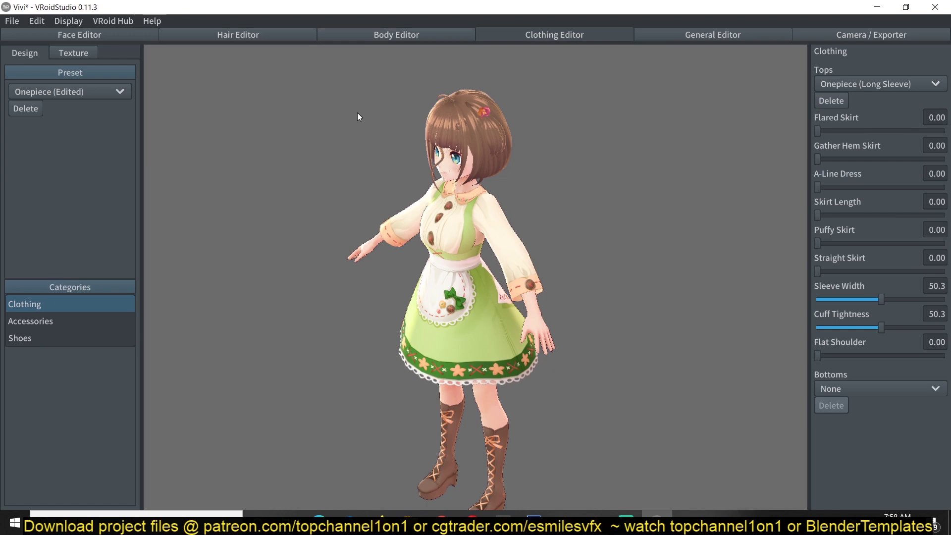
right_drag(487, 115, 269, 158)
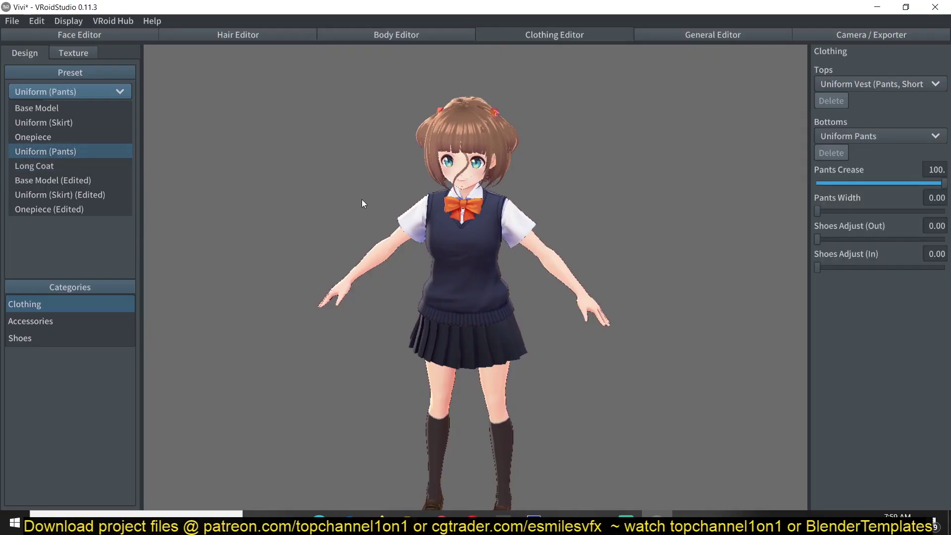
drag(435, 220, 352, 217)
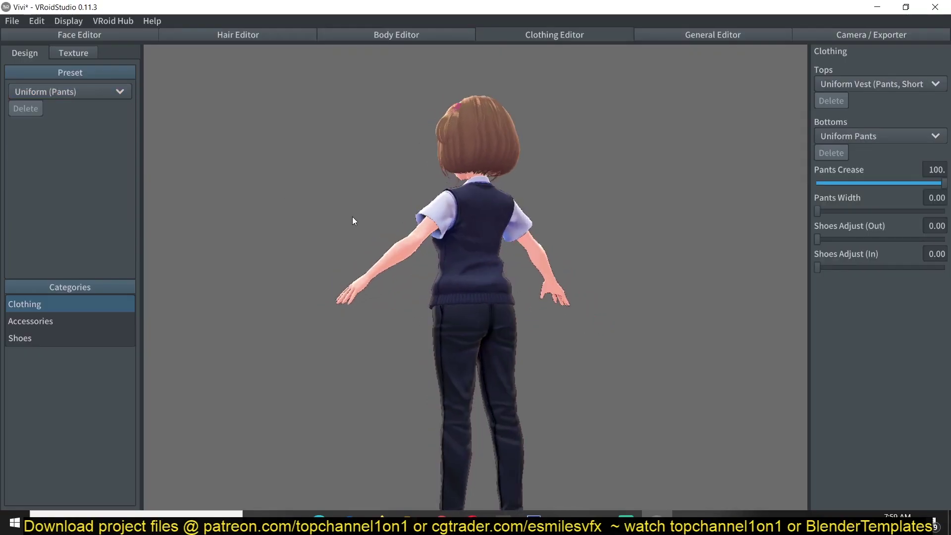
Switch the clothing preset first to Long Coat and finally to Base Model (Edited)
click(82, 91)
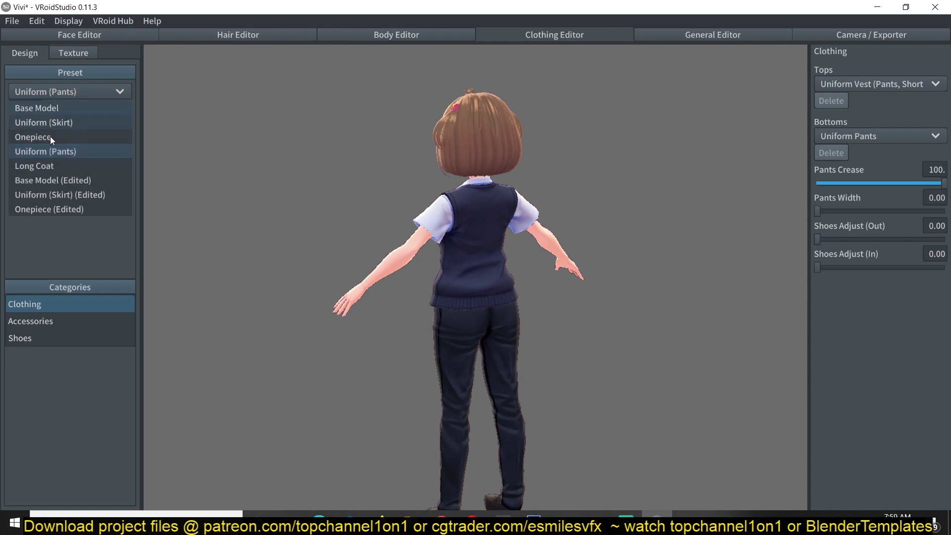
click(106, 166)
right_drag(283, 173, 322, 174)
click(50, 94)
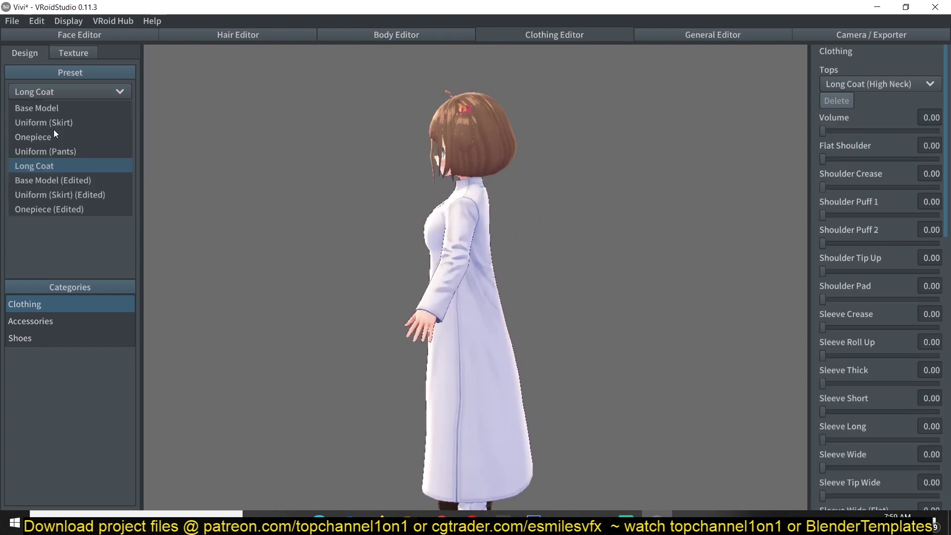
click(44, 179)
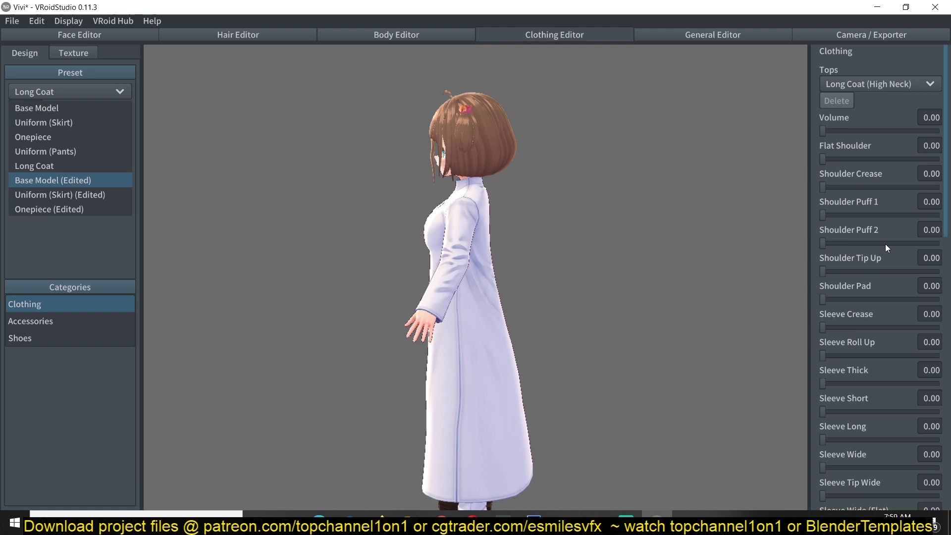
In the General Editor, set the hair Rim Light strength to 27.7
click(703, 34)
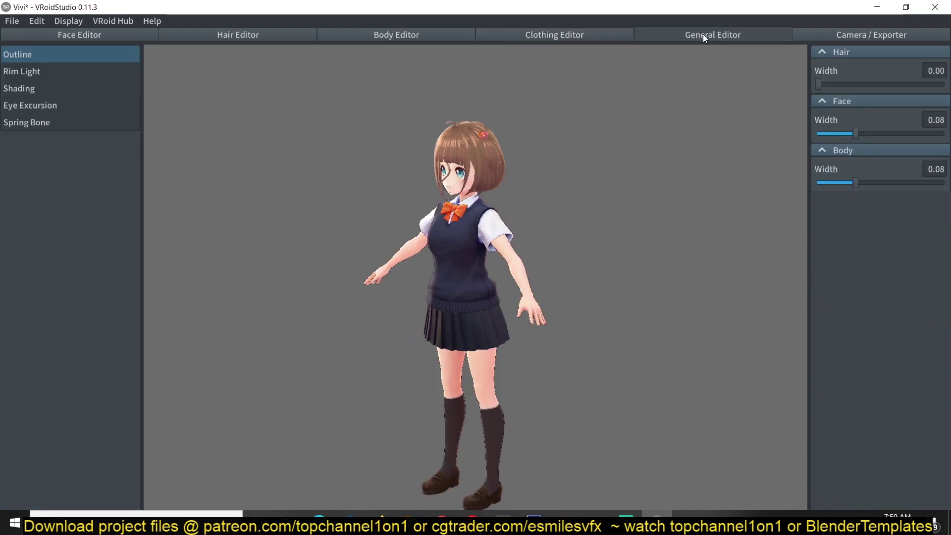
click(61, 74)
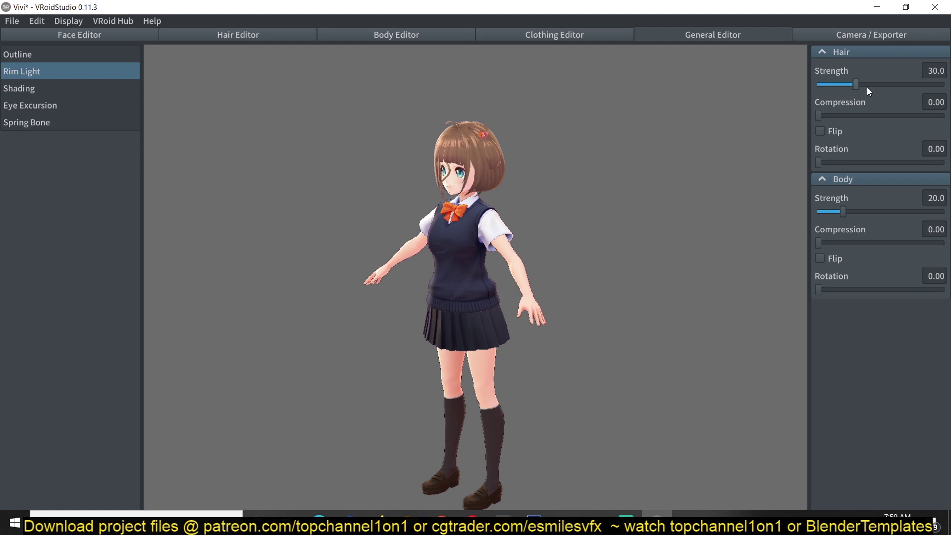
drag(869, 87, 850, 97)
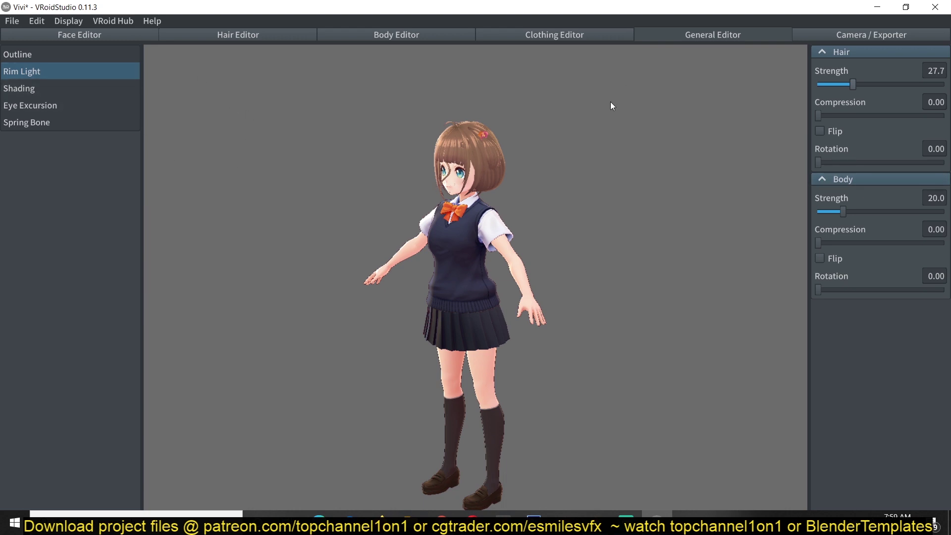
In the Camera / Exporter section, change the background color to blue #4A7081 and bring the full avatar into frame
click(851, 35)
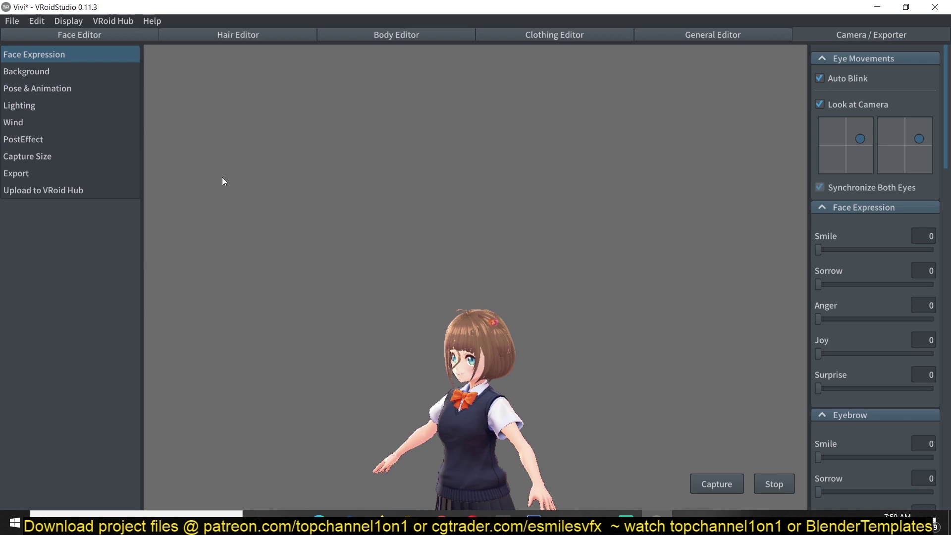
click(52, 74)
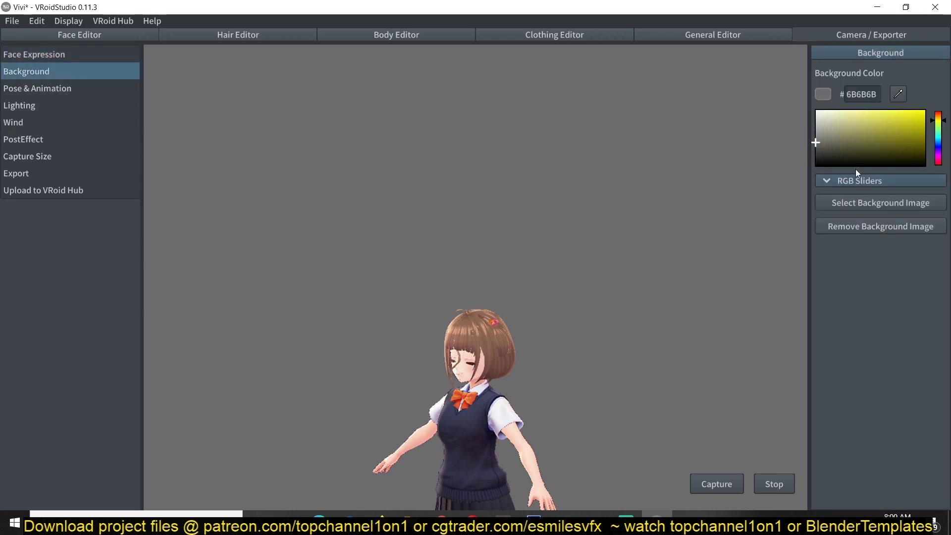
click(863, 136)
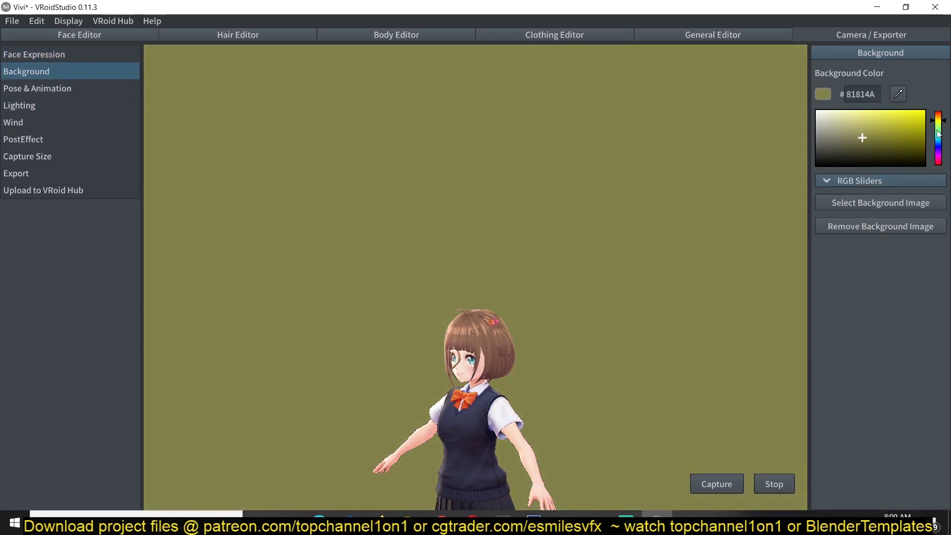
click(941, 137)
middle_drag(503, 283, 519, 144)
drag(942, 136, 942, 141)
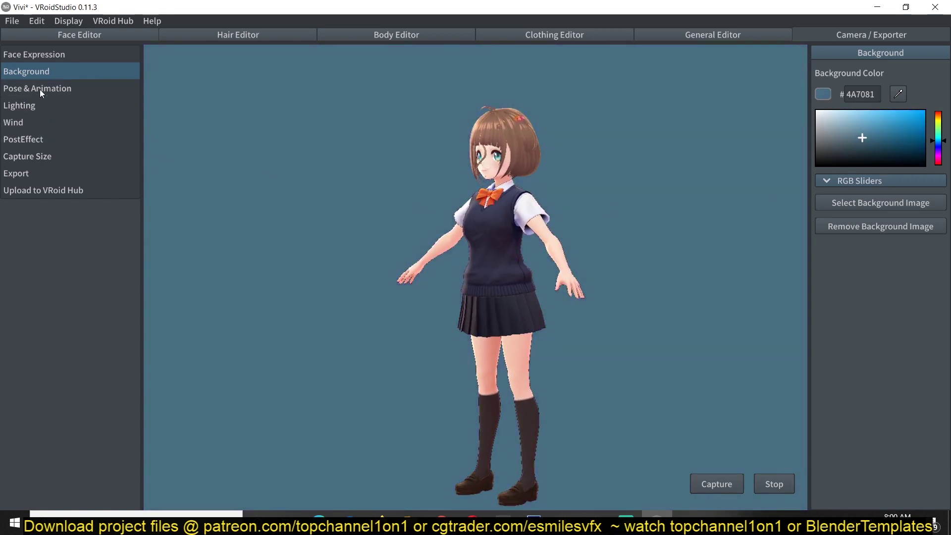
Preview the female animations Standby 0 to 4, Standby 6, Walking, Jumping 1, Hey! and Jumping Over on the avatar
click(40, 89)
click(854, 113)
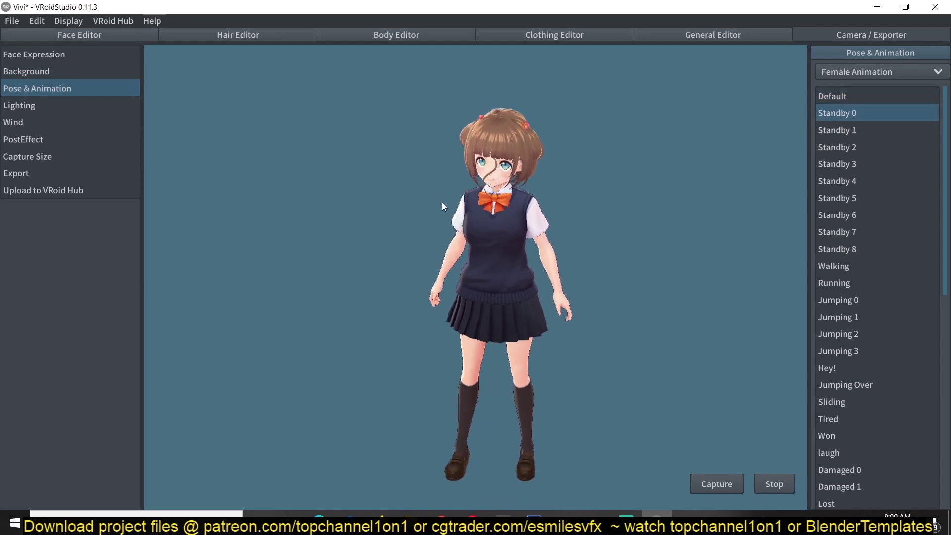
click(844, 131)
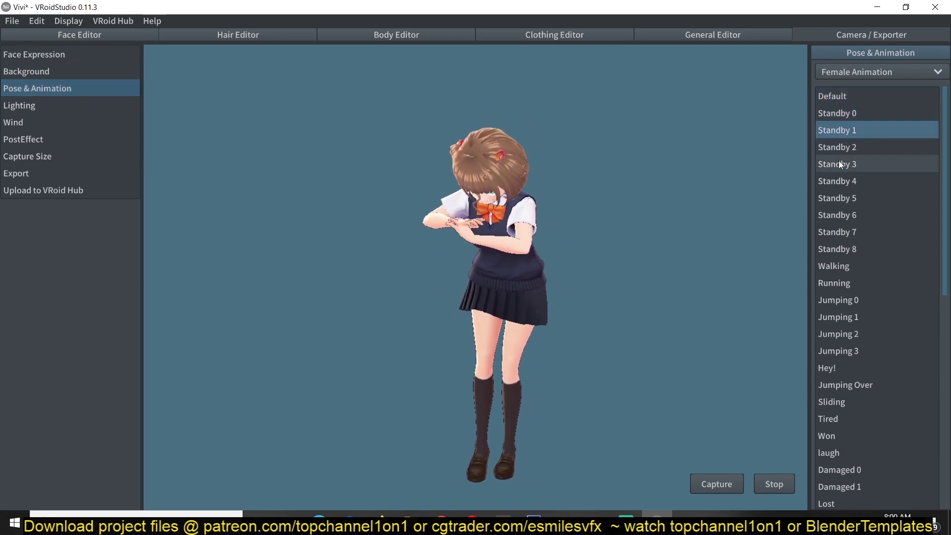
click(845, 146)
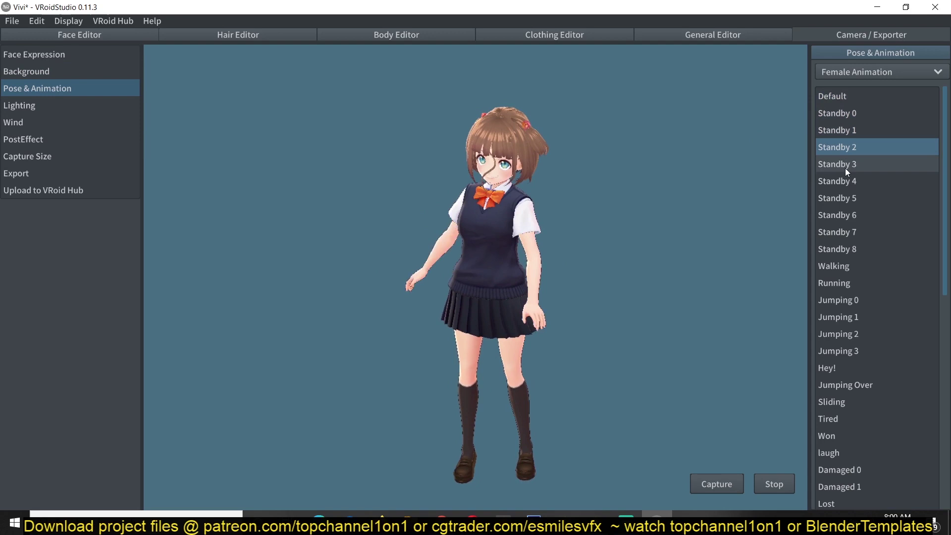
click(847, 164)
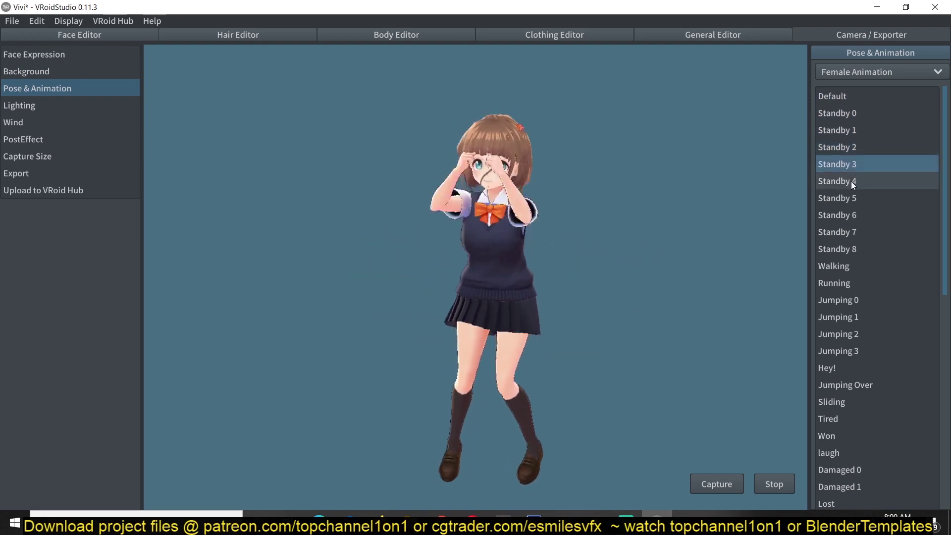
click(851, 184)
click(858, 218)
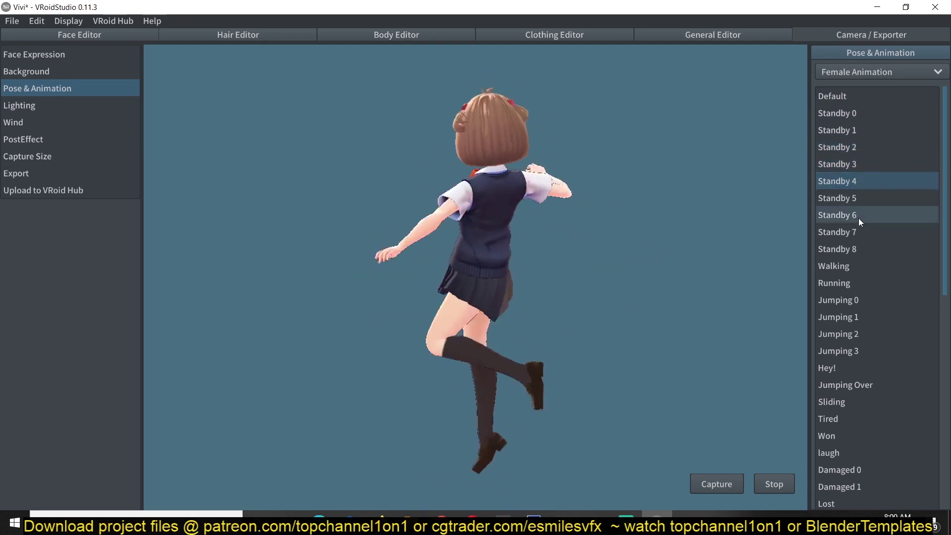
click(860, 270)
click(860, 316)
click(835, 368)
click(843, 385)
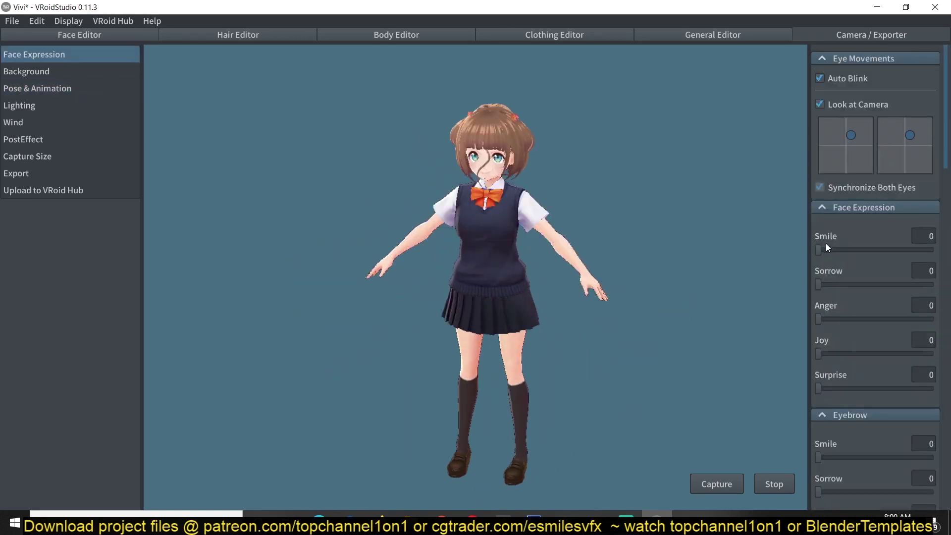
Set the avatar's face expression to Smile 67, Sorrow 19, Anger 100, Joy 100 and Surprise 95
mouse_move(826, 248)
mouse_down()
mouse_move(902, 241)
mouse_move(823, 248)
mouse_up()
scroll(599, 158, up, 3)
scroll(598, 158, up, 5)
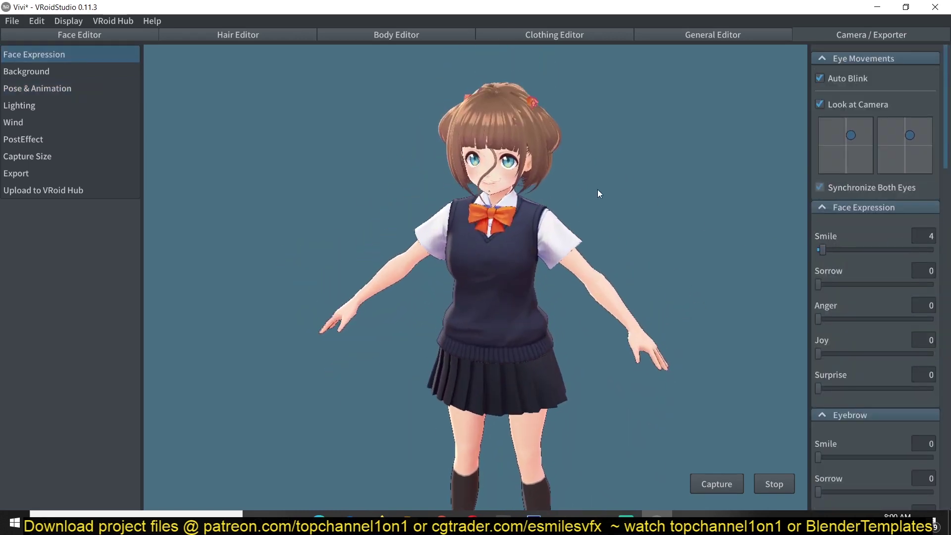
drag(822, 249, 894, 249)
drag(836, 281, 927, 307)
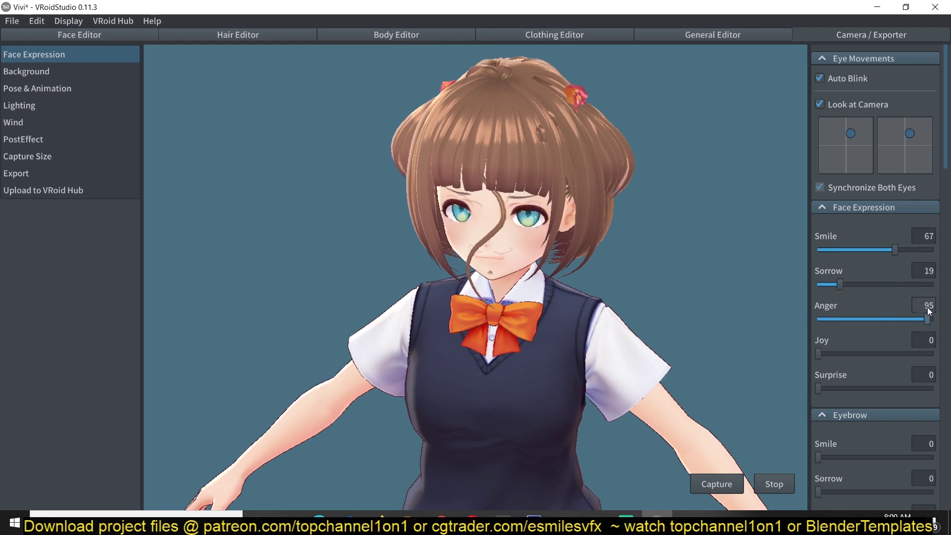
drag(835, 360, 933, 354)
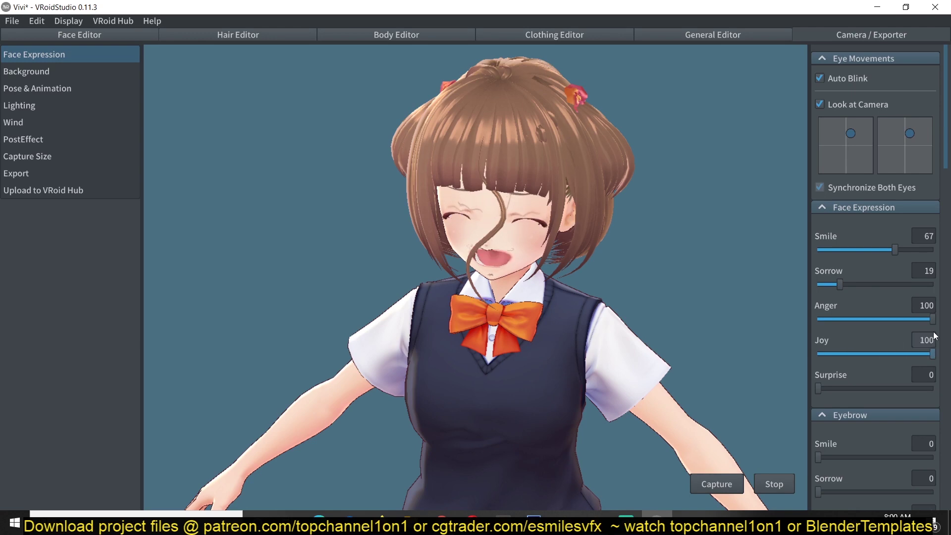
drag(830, 388, 931, 376)
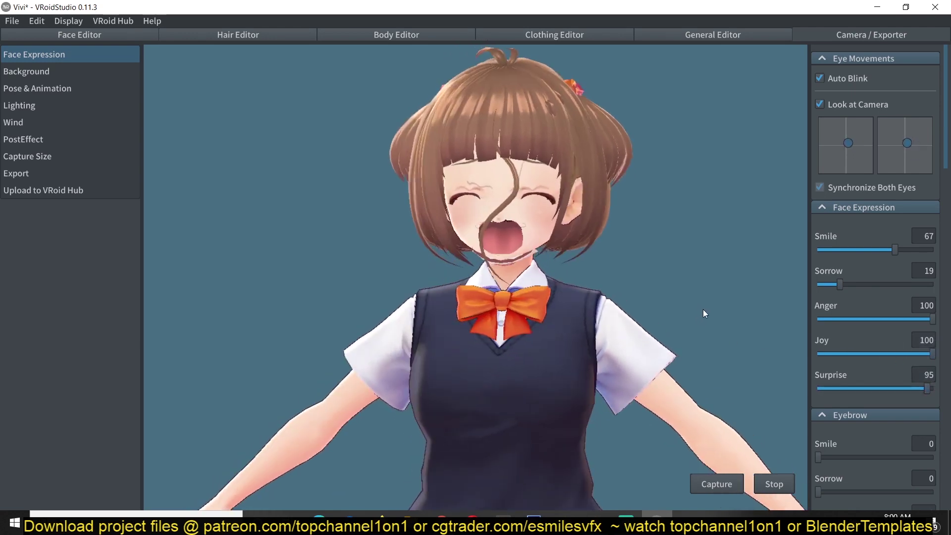
Look at the avatar in the default female animation and switch Pose & Animation to manual Pose mode
click(900, 69)
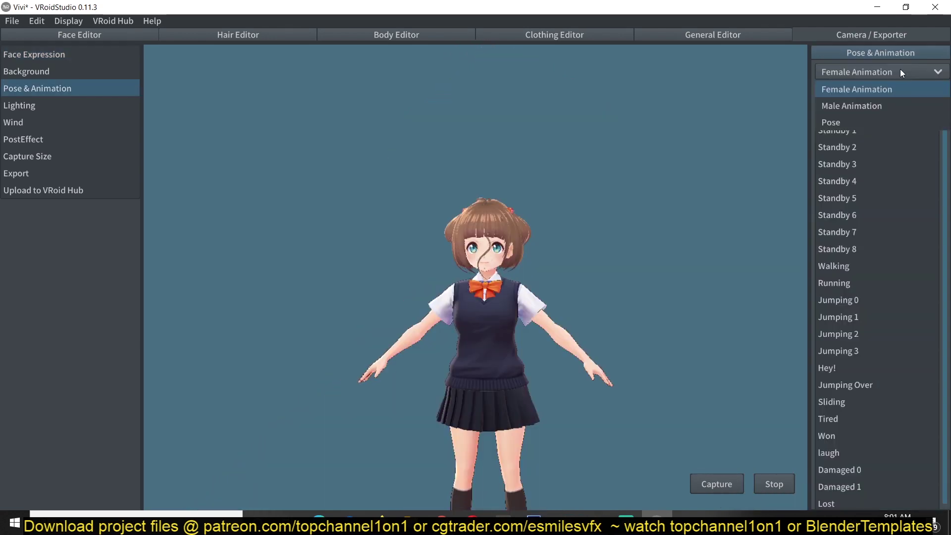
click(857, 88)
right_drag(655, 330, 613, 277)
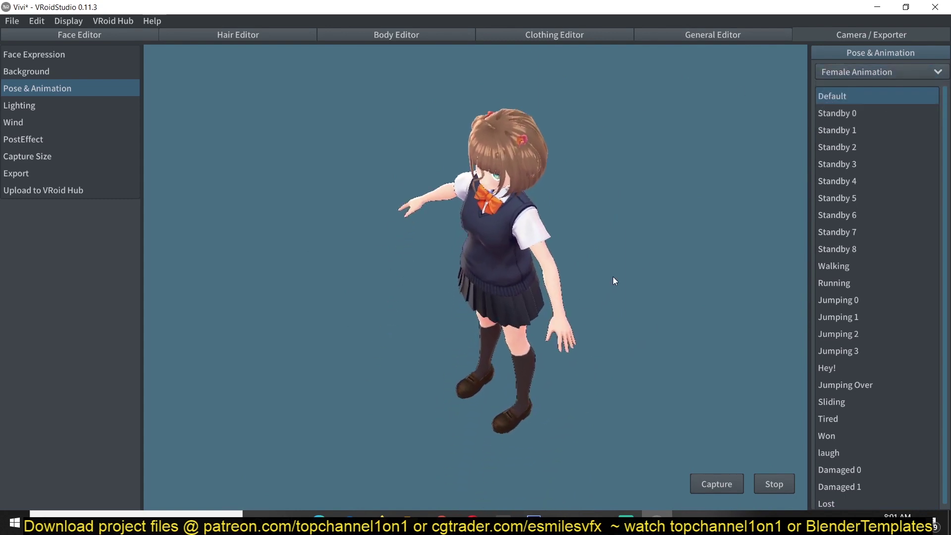
click(891, 74)
click(863, 120)
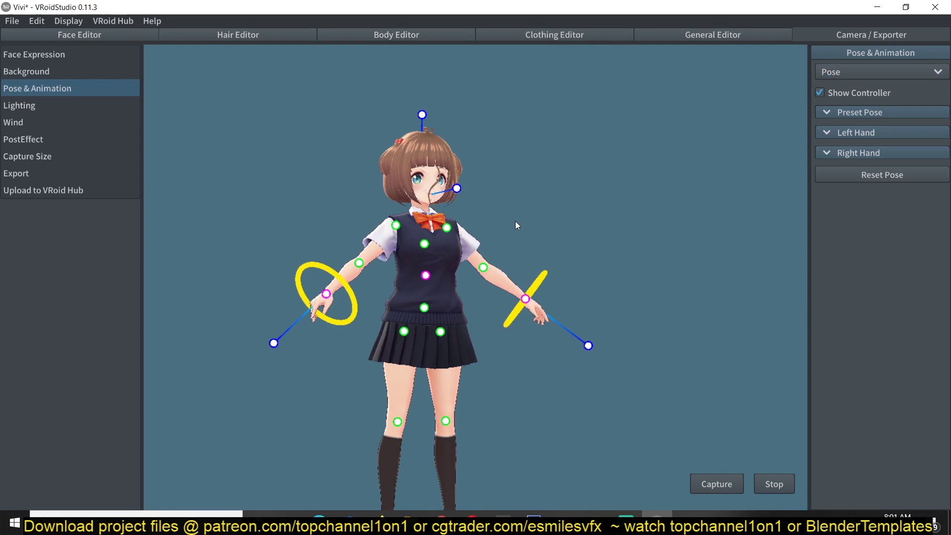
Try raising both of the avatar's forearms in front of the body with the wrist pose controllers
drag(326, 339, 380, 229)
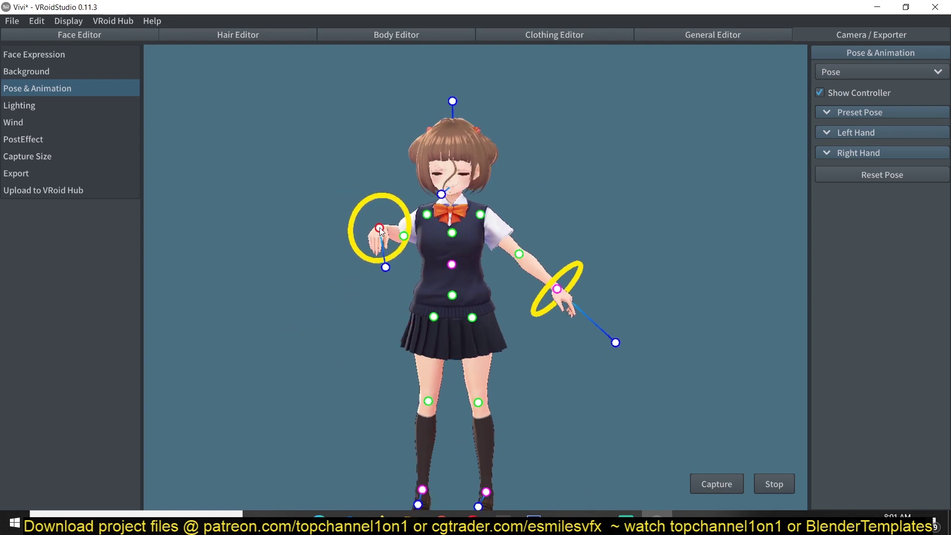
right_drag(380, 229, 429, 312)
drag(429, 312, 495, 280)
right_drag(495, 279, 542, 348)
drag(520, 337, 482, 241)
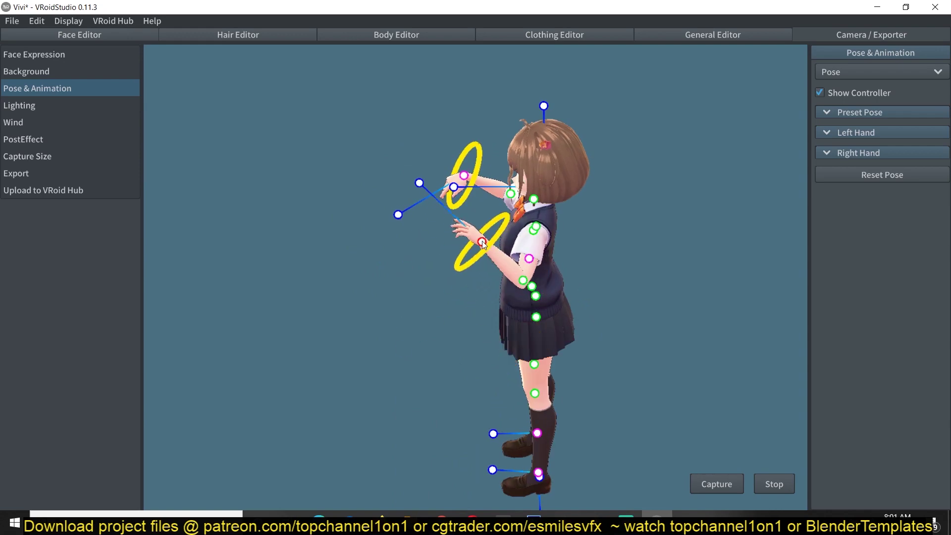
Try bending and spreading both of the avatar's legs with the ankle and knee pose controllers
right_drag(483, 241, 445, 322)
middle_drag(445, 322, 554, 431)
drag(531, 432, 510, 339)
right_drag(471, 393, 389, 415)
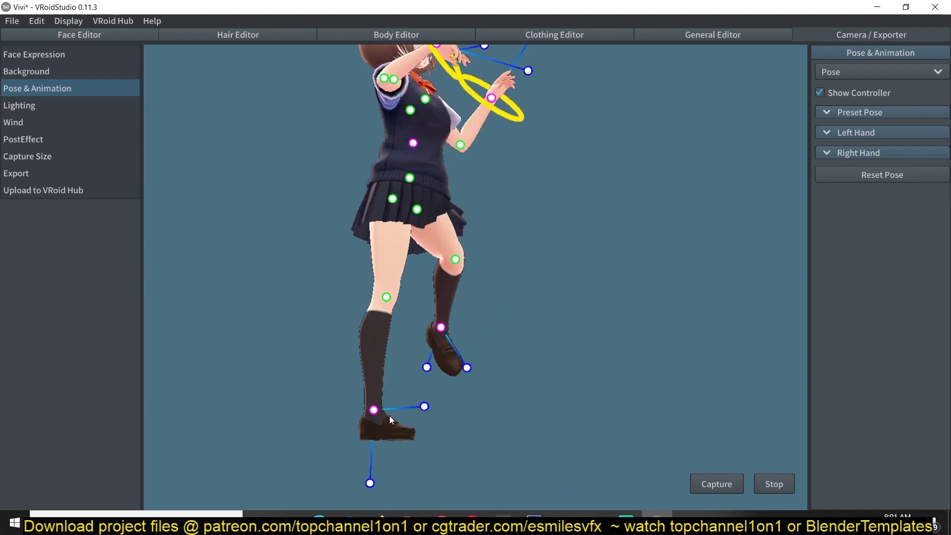
drag(373, 410, 352, 344)
right_drag(352, 344, 342, 307)
drag(348, 308, 378, 307)
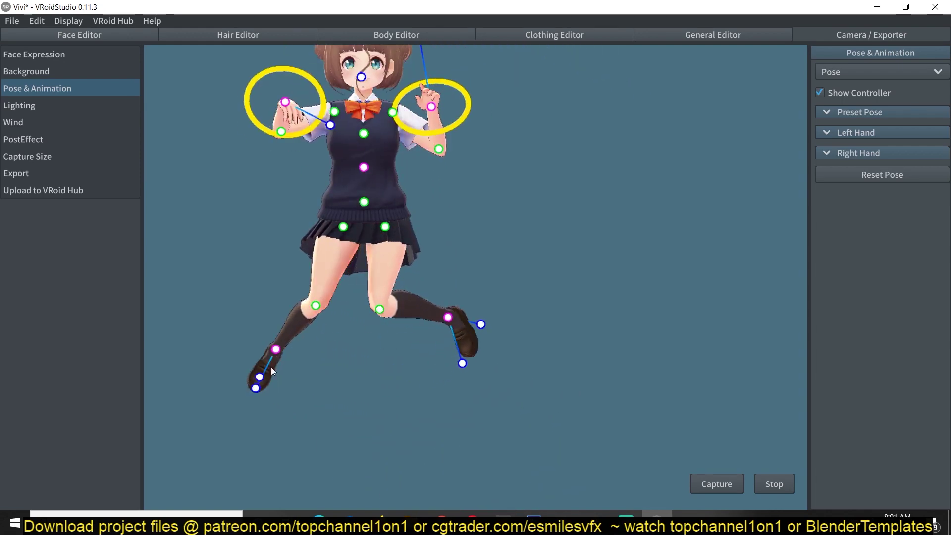
drag(276, 349, 361, 361)
right_drag(456, 147, 424, 180)
drag(408, 82, 406, 79)
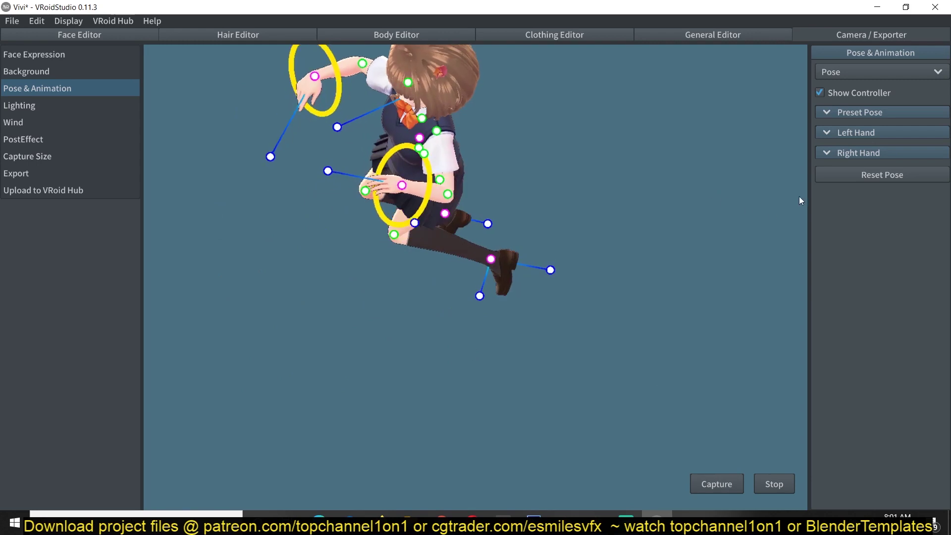
Reset the avatar's pose and bring the whole figure back into frame
click(864, 173)
middle_drag(643, 166, 631, 233)
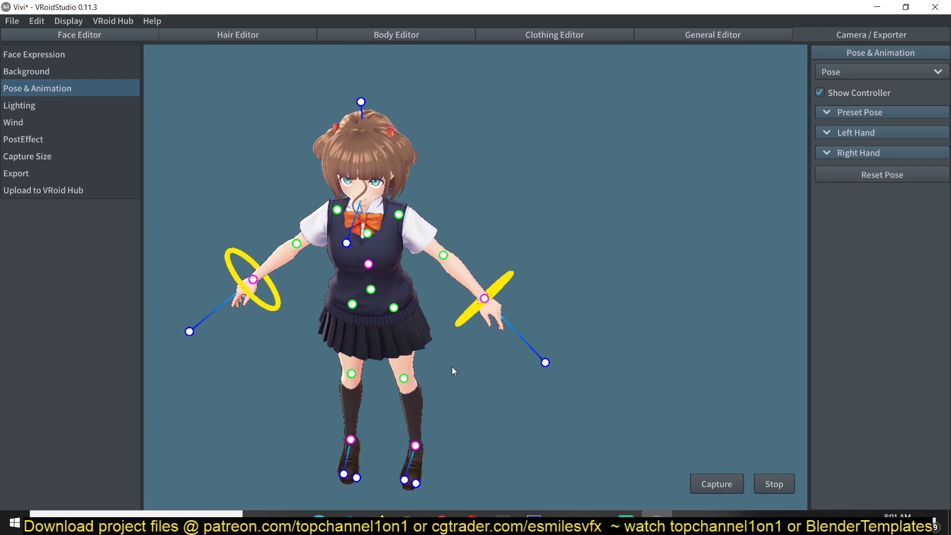
Export the avatar as the VRM file xxxx.vrm, leaving the avatar information blank and the permissions at their defaults
click(15, 175)
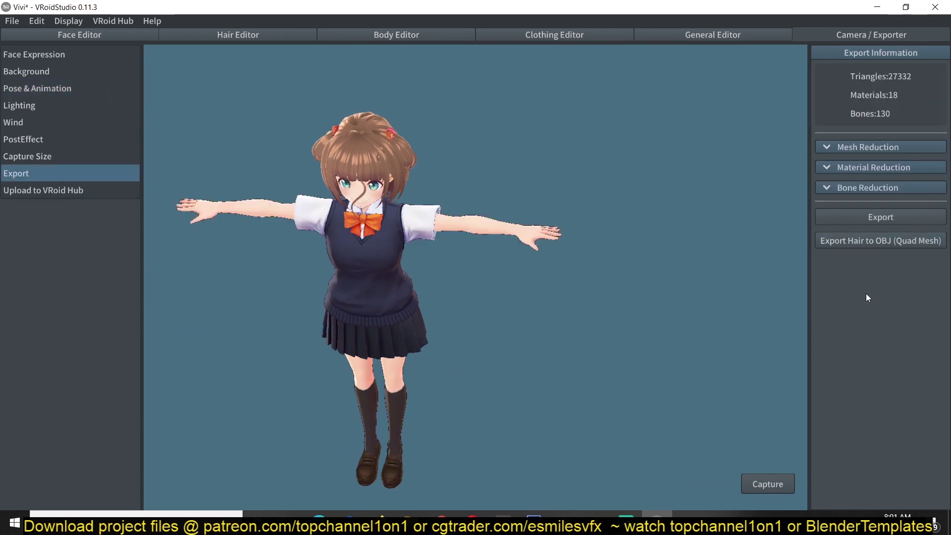
click(903, 218)
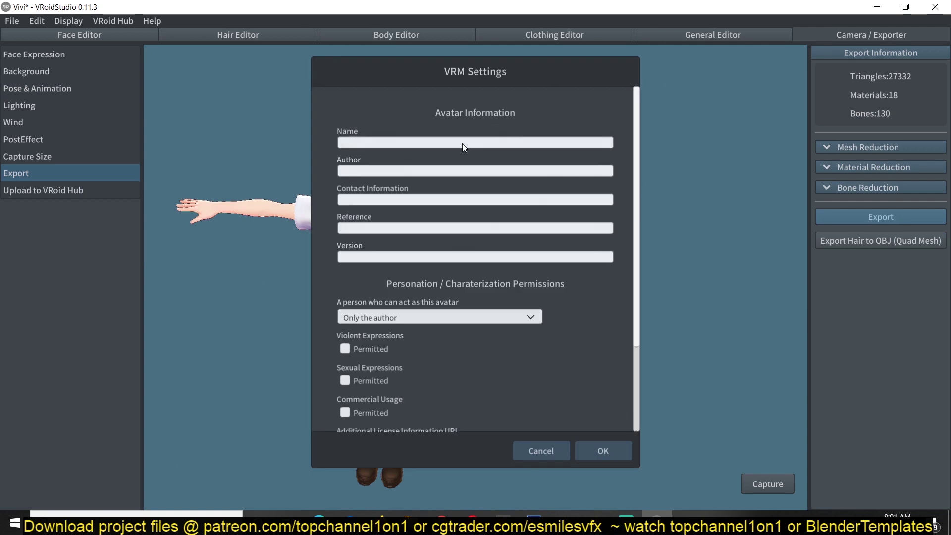
scroll(581, 300, down, 3)
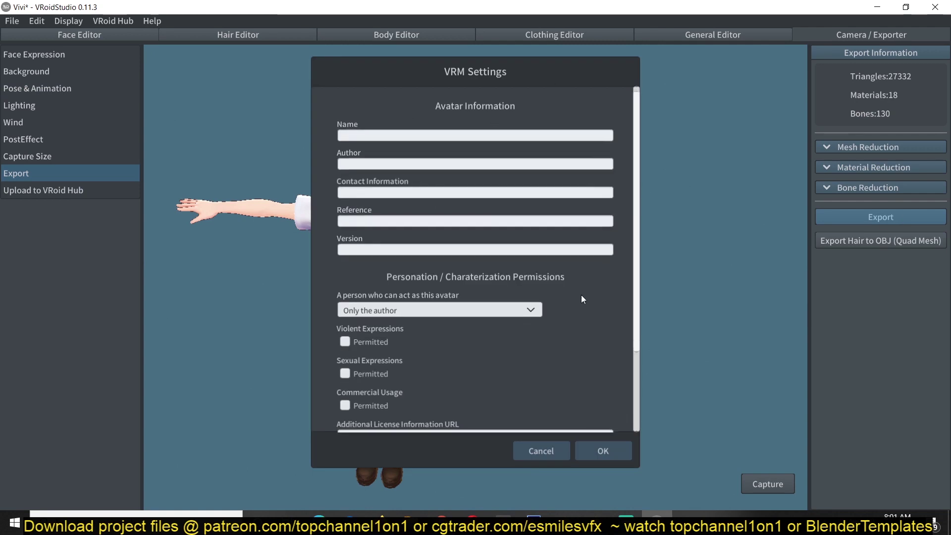
click(611, 454)
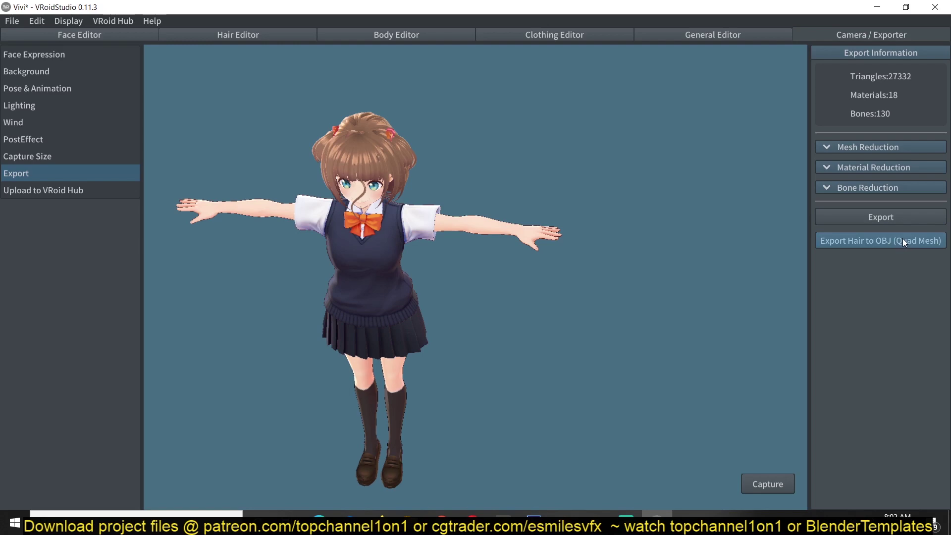
click(903, 221)
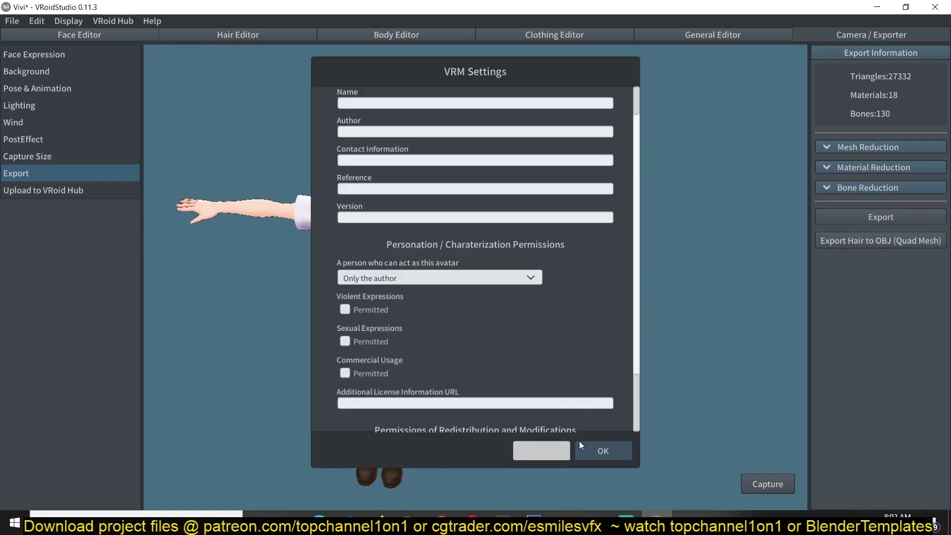
click(593, 448)
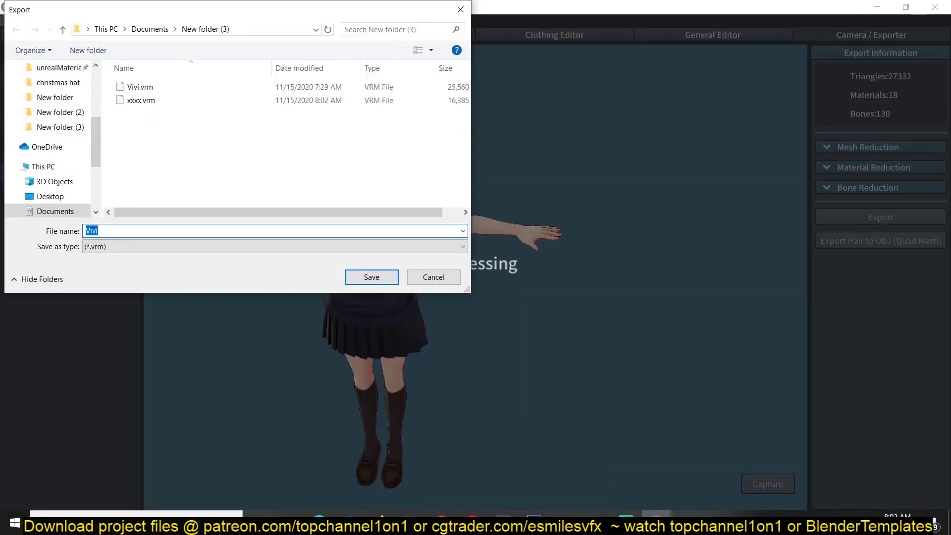
click(444, 282)
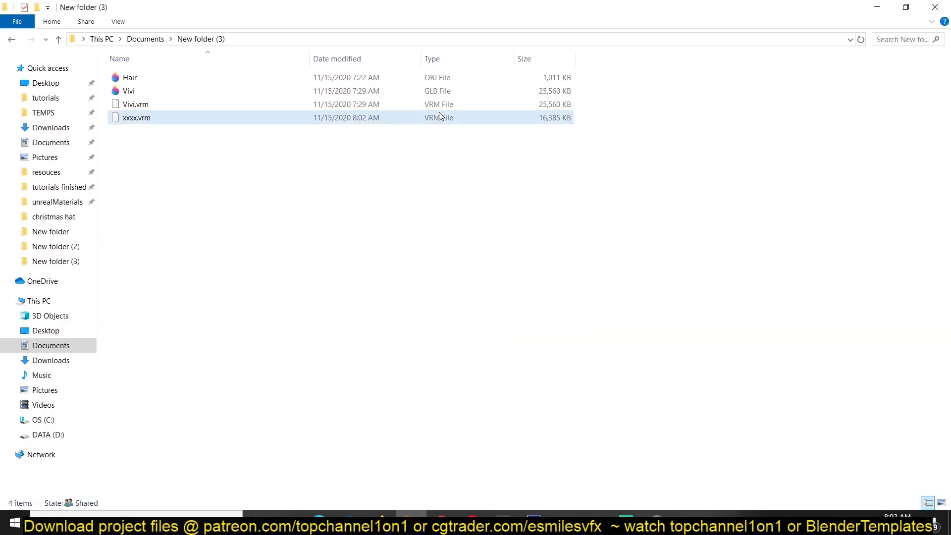
Rename the exported file xxxx.vrm in New folder (3) to xxxx.glb and accept the extension change
click(142, 124)
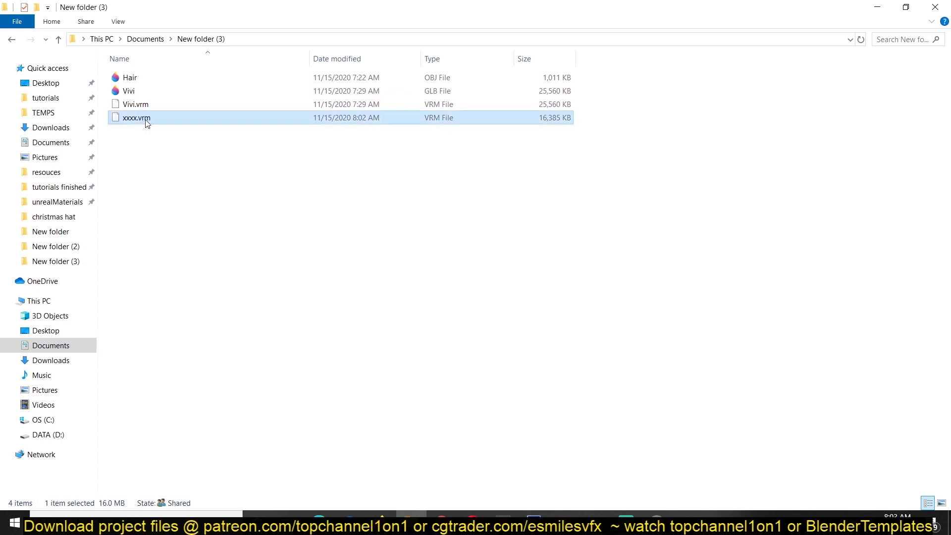
click(147, 123)
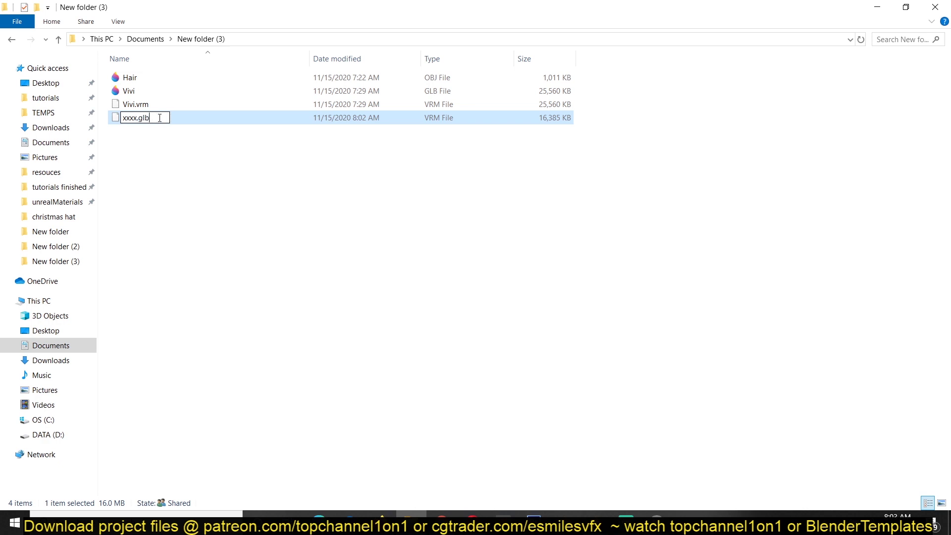
click(170, 147)
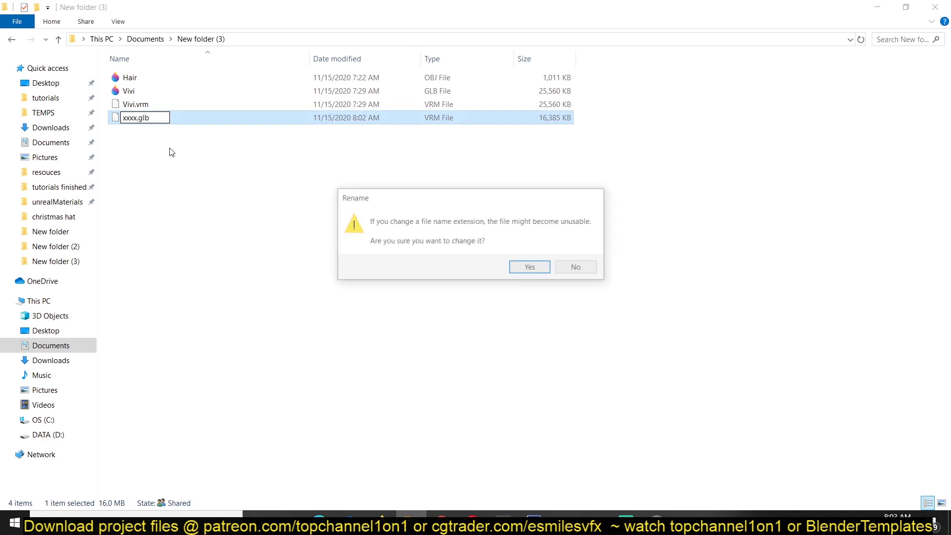
click(548, 269)
click(137, 104)
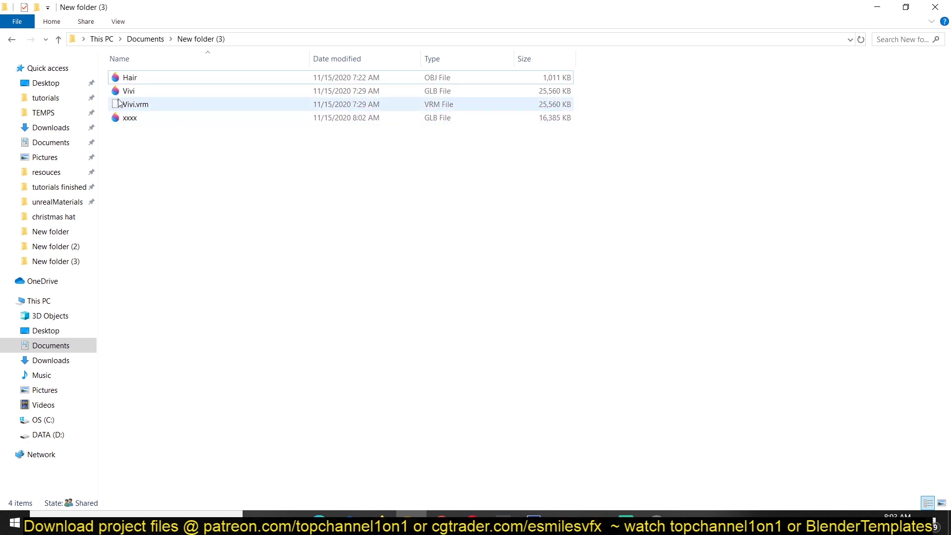
Switch to Blender and import xxxx.glb from New folder (3) as glTF 2.0
click(597, 515)
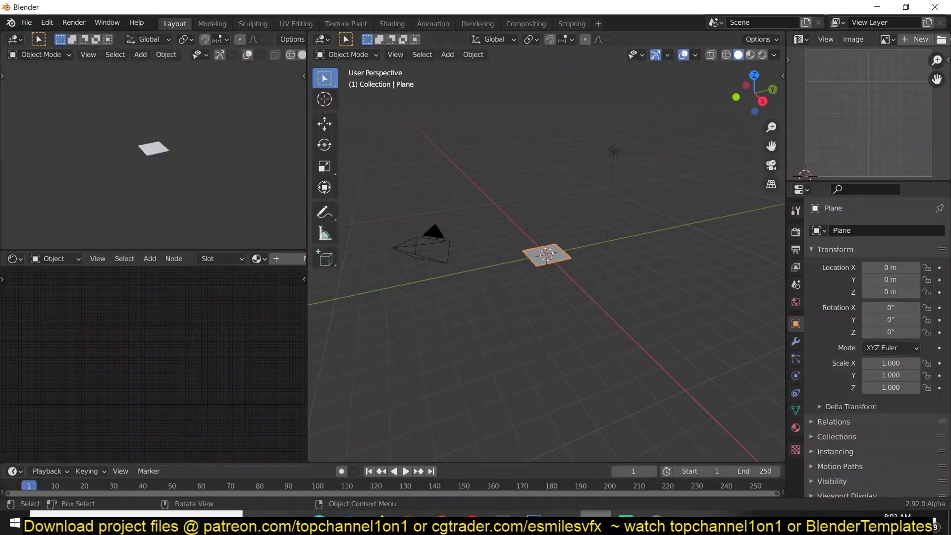
click(27, 22)
mouse_move(86, 197)
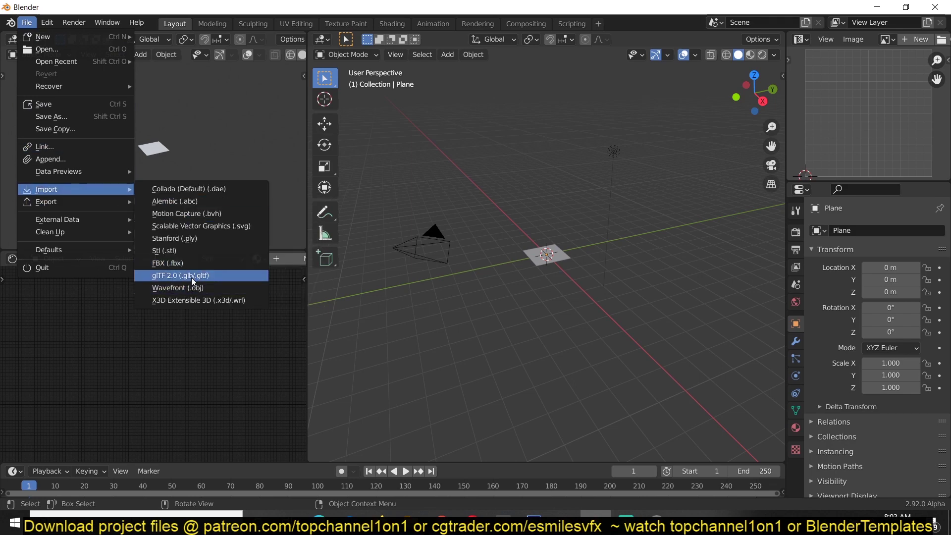
click(201, 276)
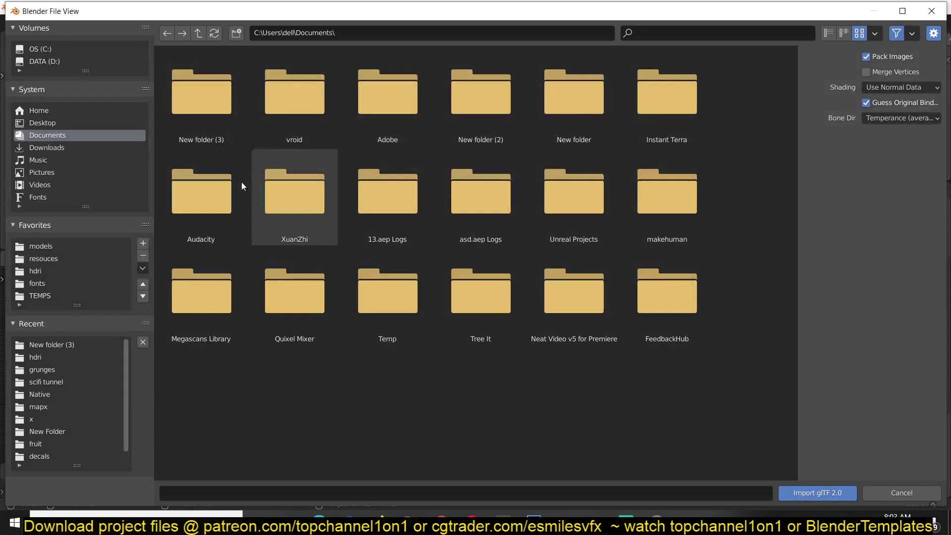
click(61, 348)
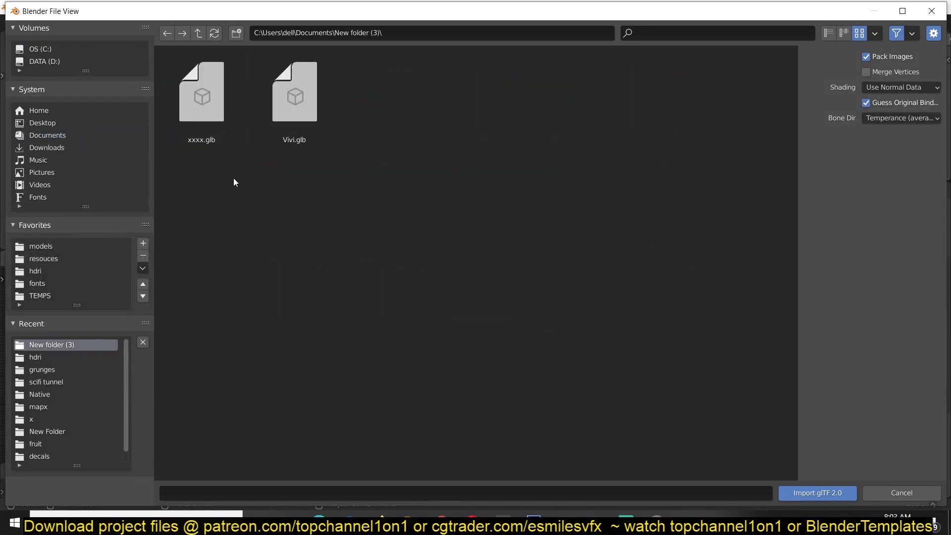
click(222, 121)
click(816, 493)
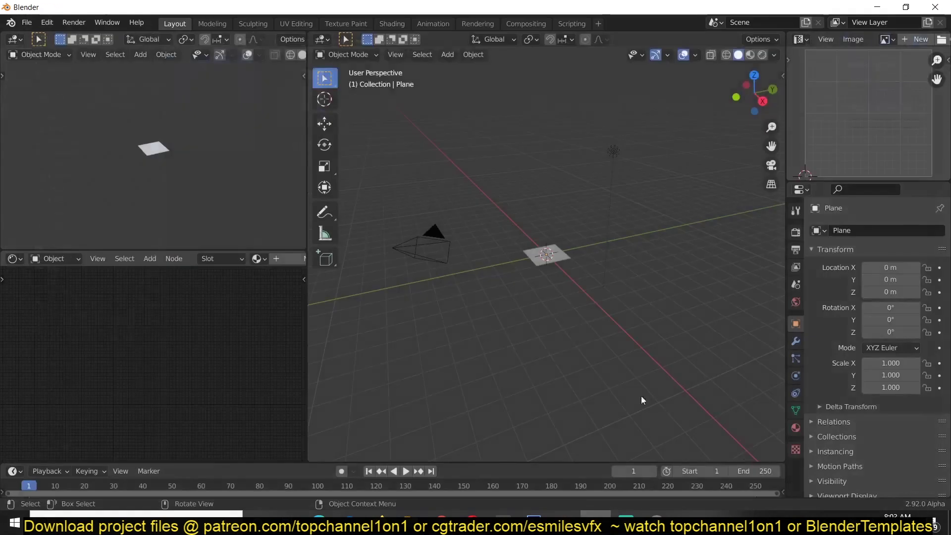
Delete the large plane beneath the imported avatar
scroll(551, 295, up, 10)
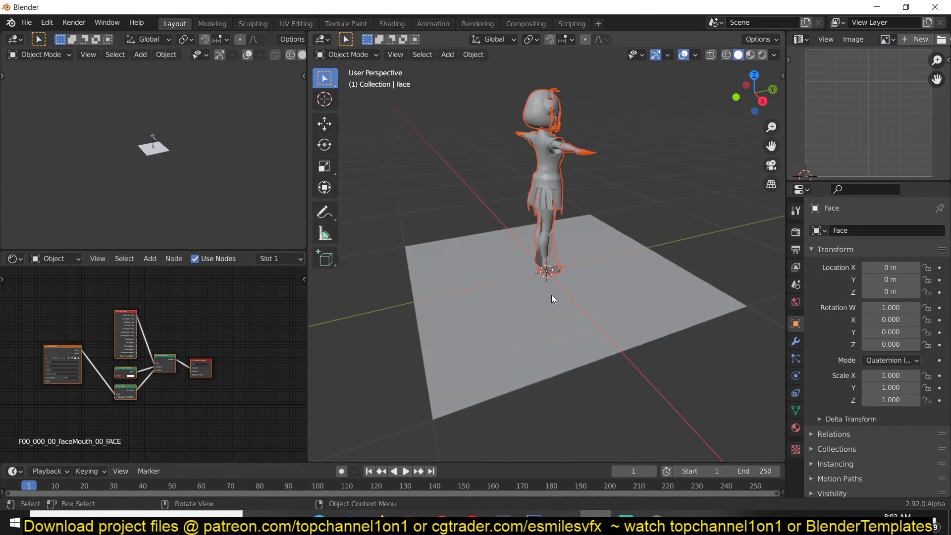
click(601, 285)
key(Delete)
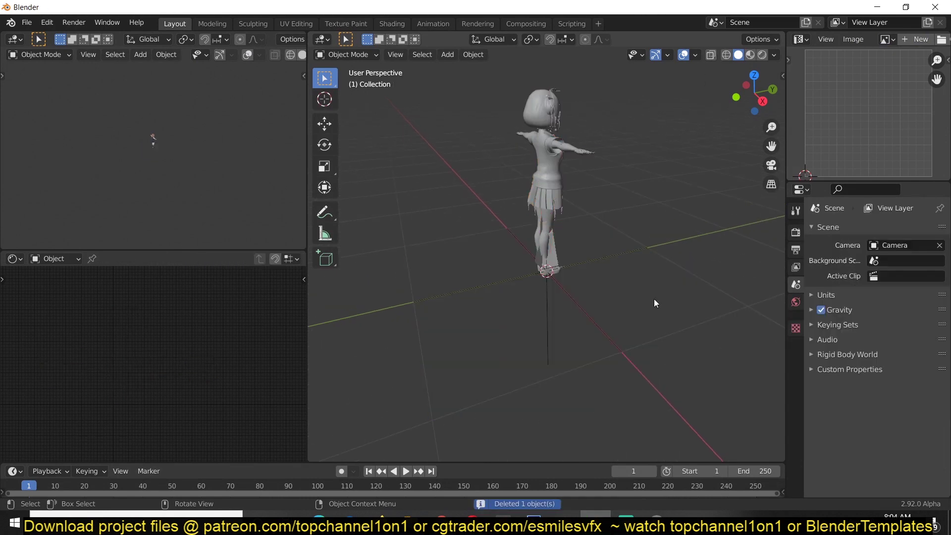
Select the avatar's Body mesh and frame it in the smaller textured viewport
middle_drag(654, 304, 561, 237)
scroll(561, 233, up, 4)
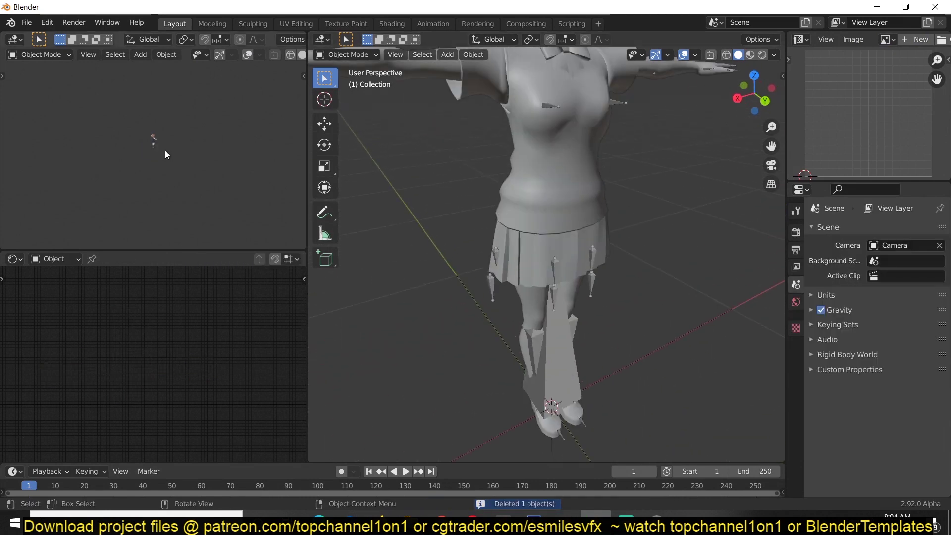
click(512, 194)
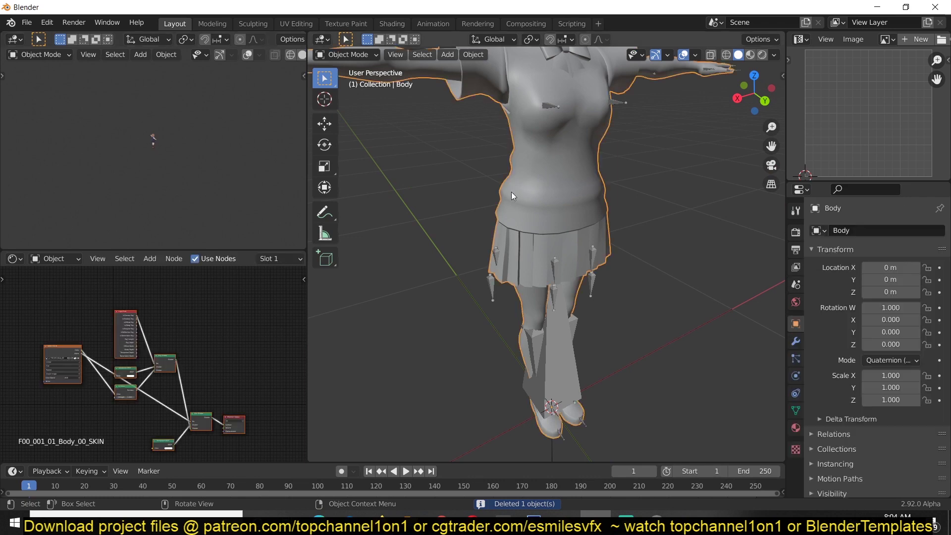
key(KP_Decimal)
scroll(148, 139, up, 4)
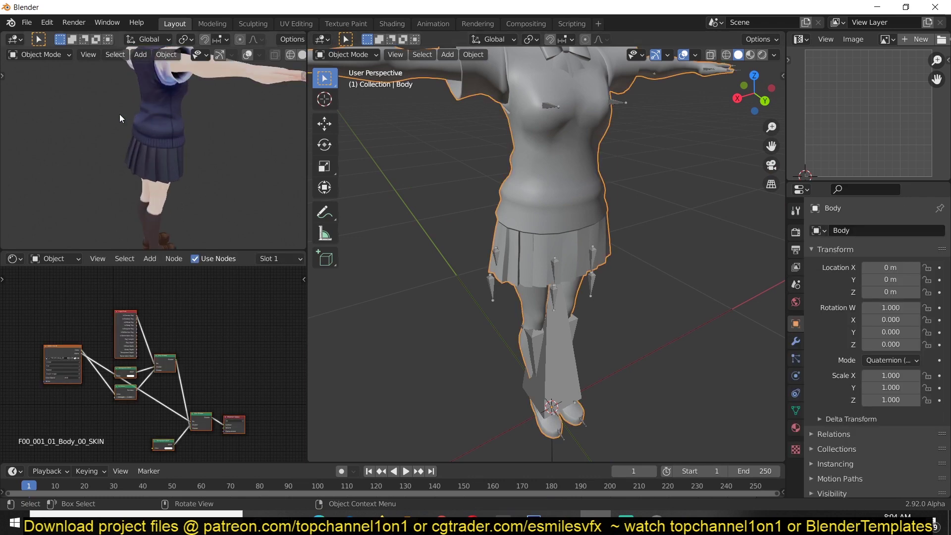
Examine the imported avatar's face and collar textures from the front at close range
scroll(216, 163, down, 5)
middle_drag(189, 151, 123, 128)
scroll(177, 105, up, 4)
shift+middle_drag(176, 105, 149, 218)
scroll(187, 227, up, 2)
scroll(149, 216, up, 4)
shift+middle_drag(163, 169, 168, 127)
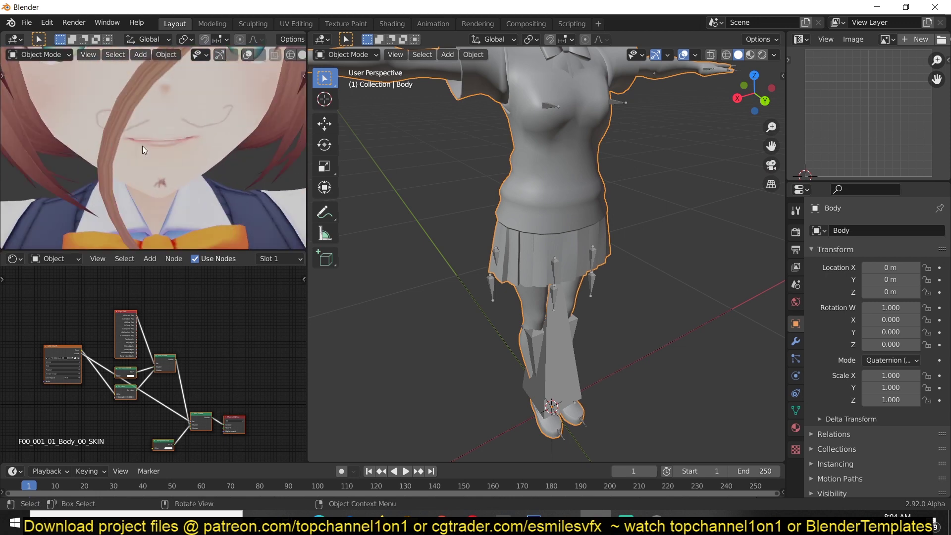
Select the avatar's armature in the large viewport and switch it to Pose Mode
scroll(225, 87, down, 8)
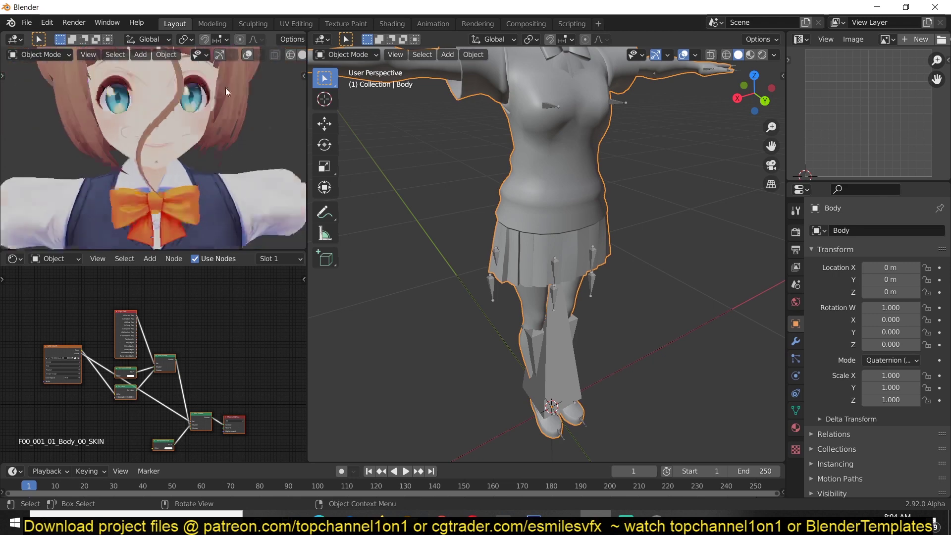
scroll(165, 111, up, 3)
scroll(170, 166, down, 6)
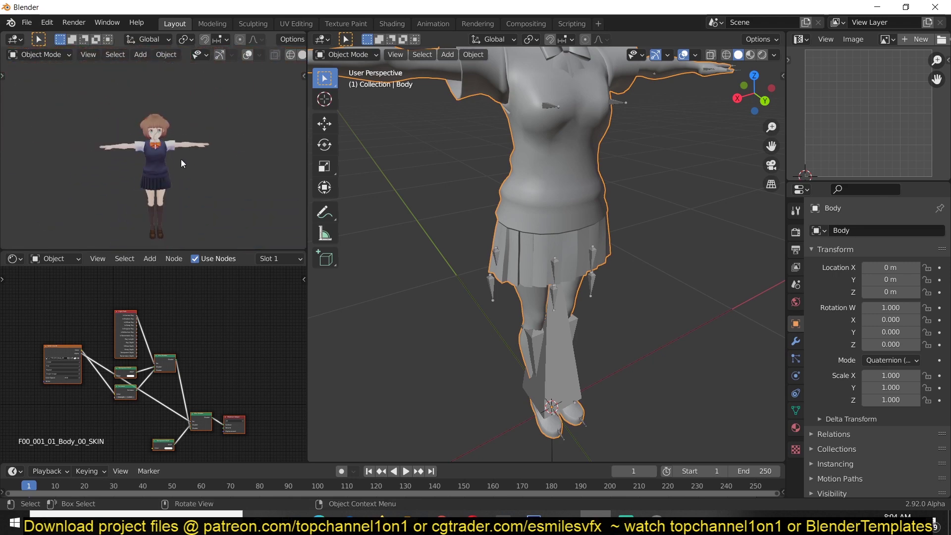
scroll(527, 217, down, 6)
scroll(555, 207, up, 3)
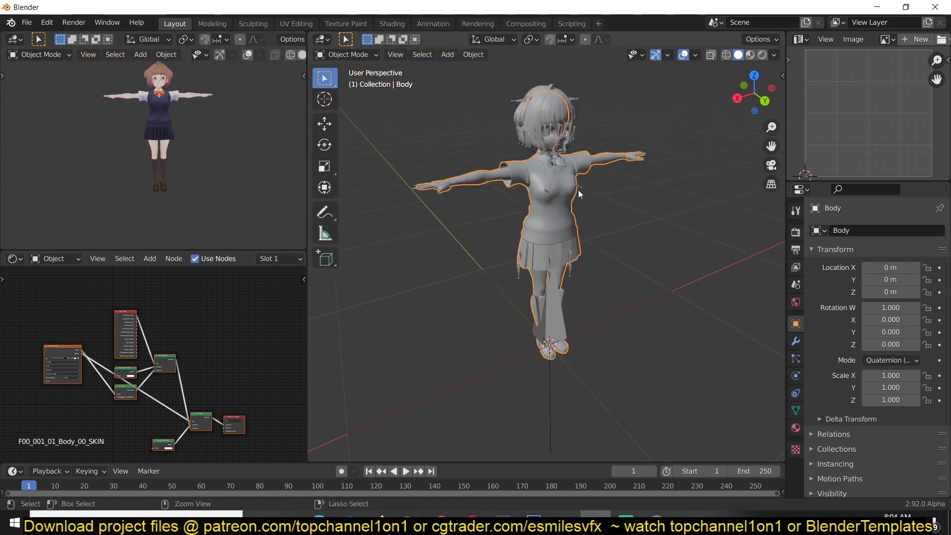
click(580, 185)
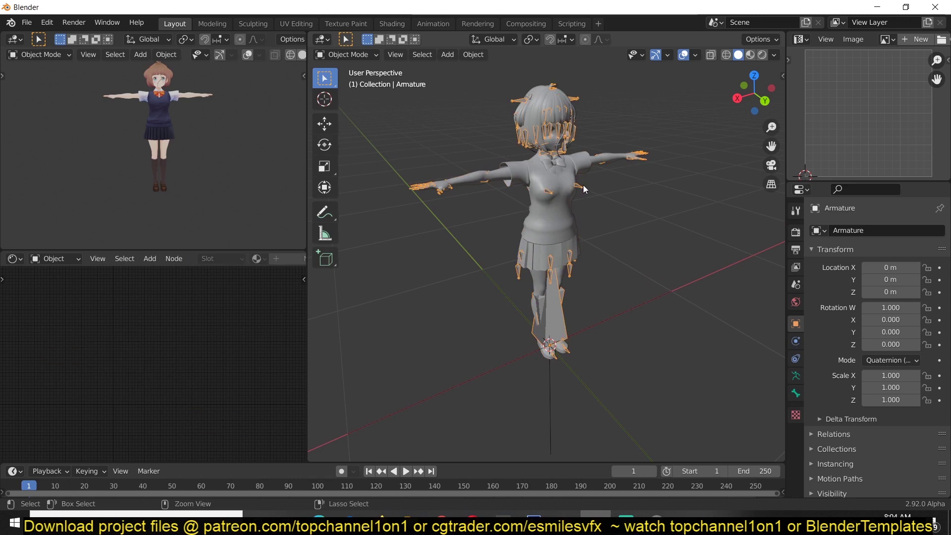
key(ctrl+Tab)
scroll(563, 176, up, 4)
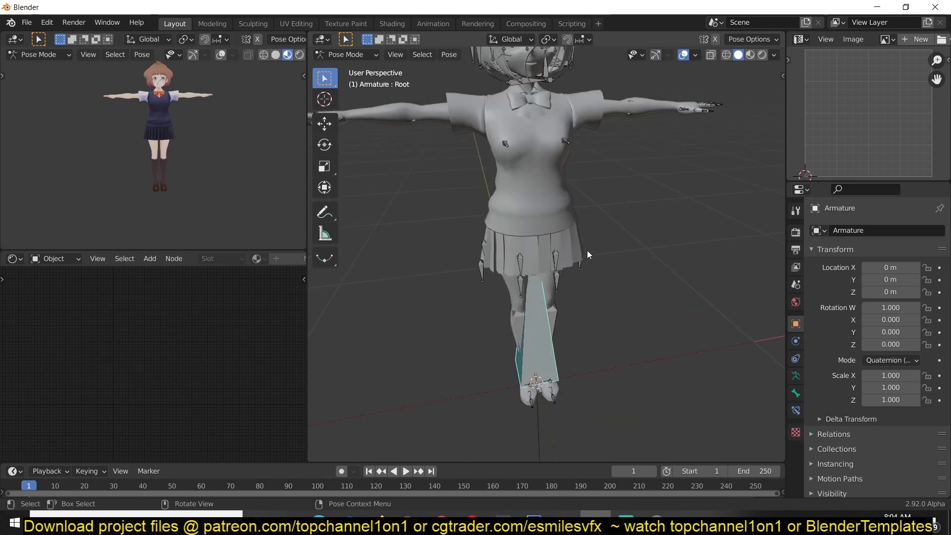
click(557, 255)
key(r)
right_click(570, 232)
click(630, 102)
key(r)
right_click(634, 182)
click(591, 113)
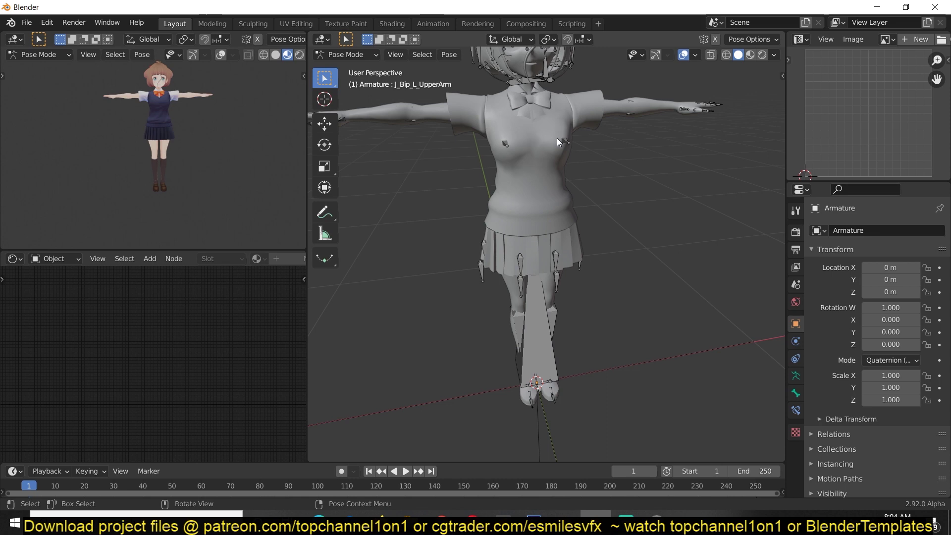
click(410, 119)
In Object Mode, enable In Front in the armature's Viewport Display settings, and return to Pose Mode
key(ctrl+Tab)
click(796, 375)
click(796, 323)
scroll(886, 445, down, 2)
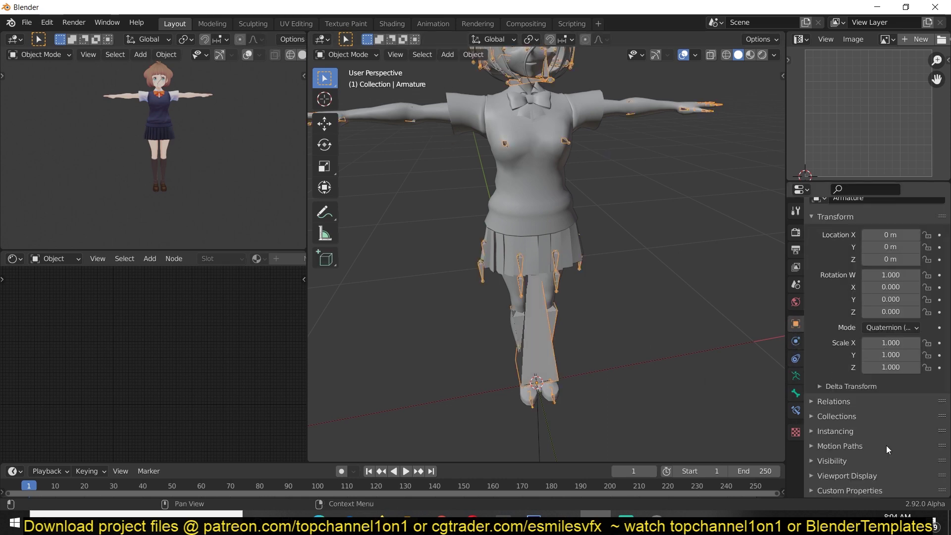
click(864, 460)
scroll(863, 464, down, 3)
click(863, 474)
click(865, 441)
key(ctrl+Tab)
scroll(613, 247, down, 5)
click(570, 197)
key(r)
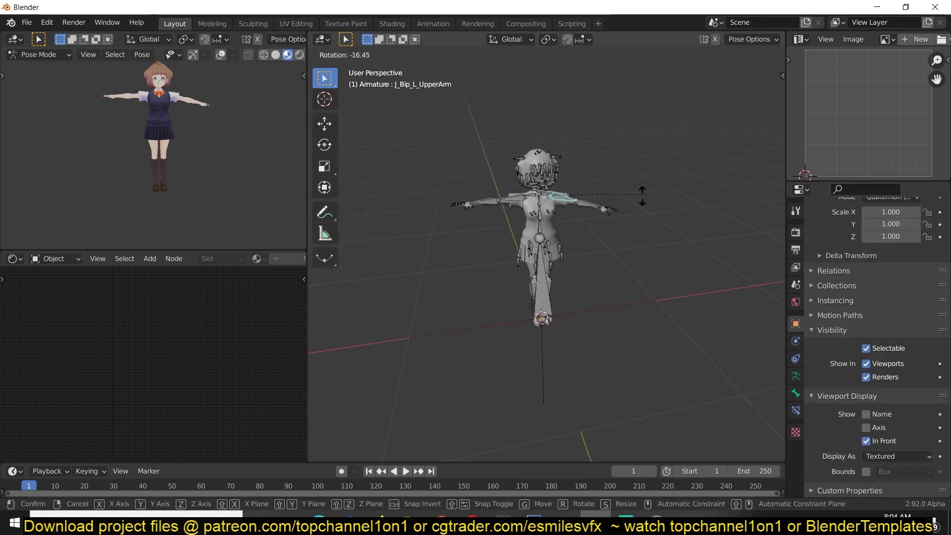
right_click(641, 195)
Set the solid shading colour to Random and rotate the left and right upper arm bones downward
click(774, 54)
click(768, 220)
key(r)
click(625, 247)
scroll(545, 173, up, 5)
click(483, 110)
key(r)
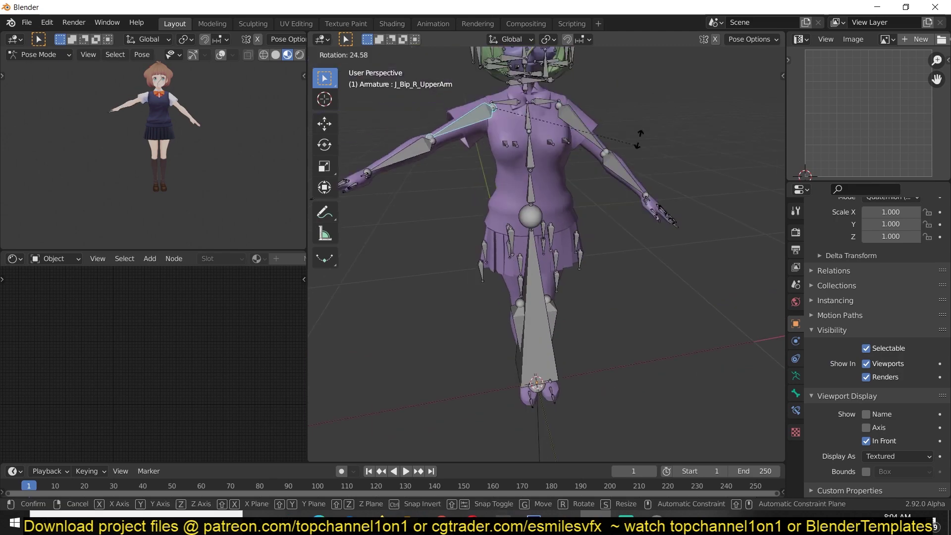
click(634, 94)
Rotate a bone in each of the avatar's legs to spread them, and return to Object Mode
middle_drag(465, 285, 560, 396)
click(534, 319)
key(r)
click(605, 339)
click(562, 320)
click(569, 309)
key(r)
click(596, 305)
scroll(560, 297, up, 5)
middle_drag(656, 292, 670, 231)
scroll(619, 247, down, 2)
key(ctrl+Tab)
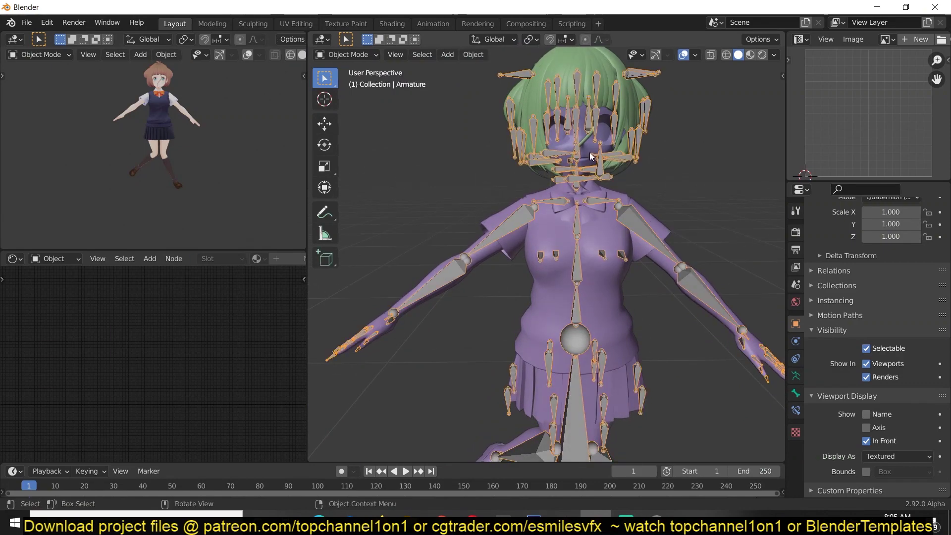
Select the avatar's face mesh, hide the viewport overlays and show the face close up in Material Preview shading
click(588, 152)
shift+middle_drag(589, 152, 566, 263)
scroll(567, 262, up, 4)
click(687, 55)
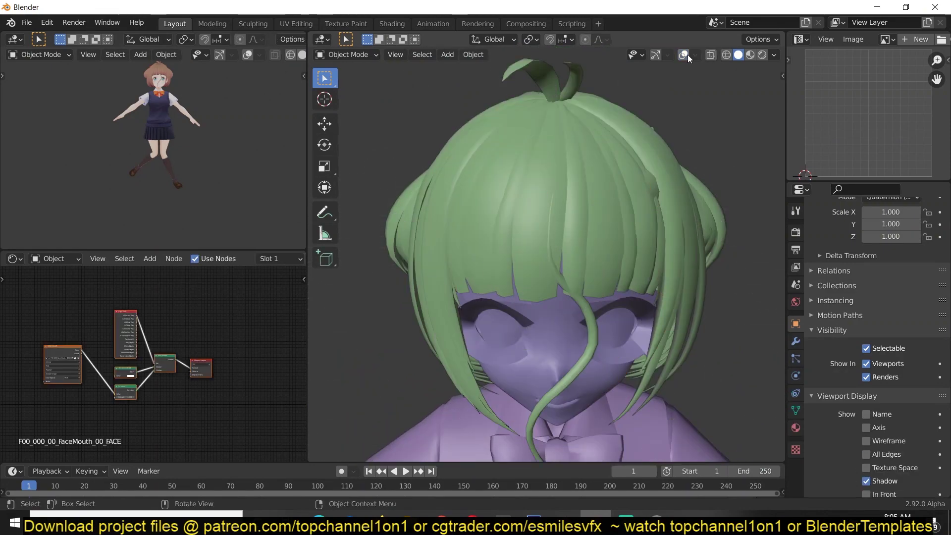
click(750, 55)
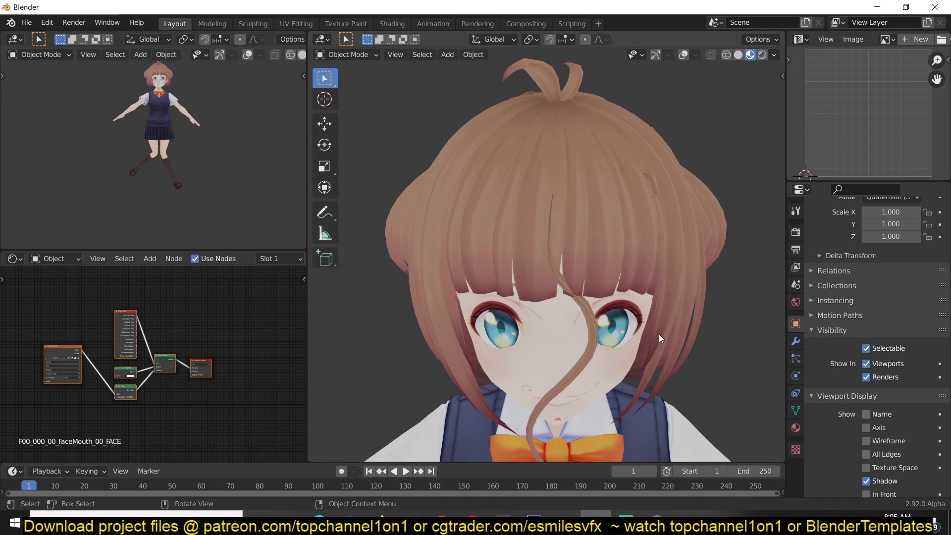
shift+scroll(654, 299, down, 5)
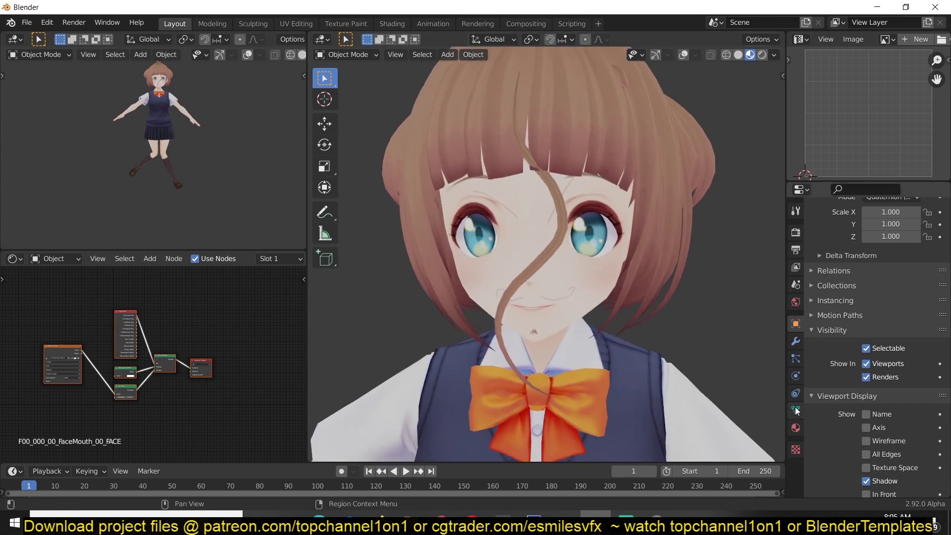
Open the face mesh's Shape Keys list, collapse UV Maps and try out the value of target_0
click(796, 410)
click(833, 388)
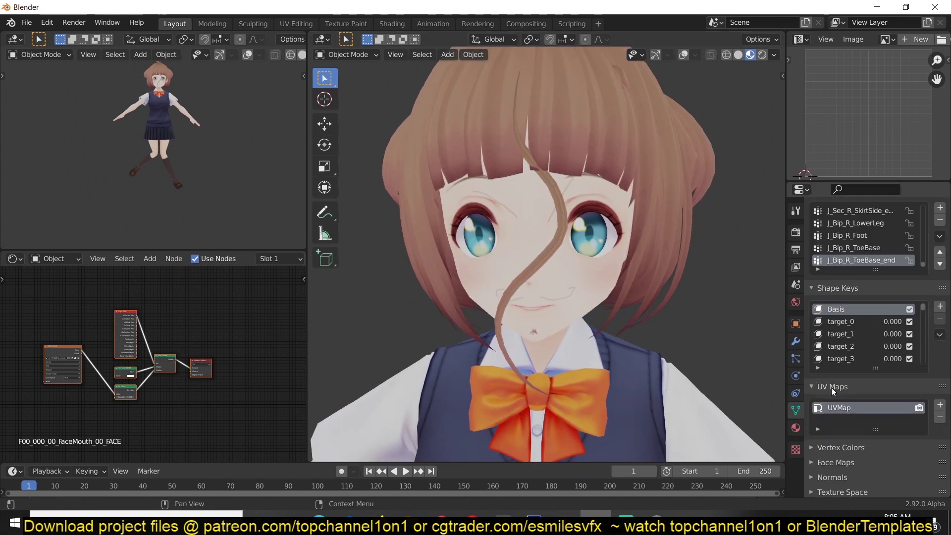
click(833, 387)
click(837, 322)
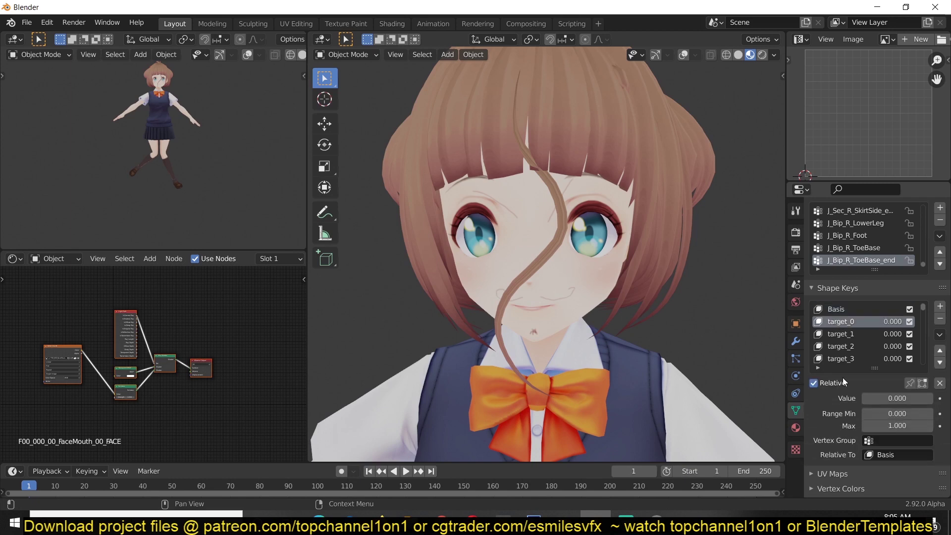
mouse_move(874, 398)
mouse_down()
mouse_move(932, 398)
mouse_move(862, 398)
mouse_move(931, 398)
mouse_move(862, 398)
mouse_move(931, 398)
mouse_move(862, 399)
mouse_move(931, 398)
mouse_move(874, 398)
mouse_up()
Go through shape keys target_1 to target_3 on the face and set target_3 to 1.000
click(841, 333)
click(858, 346)
click(840, 359)
Try the face shape keys target_4, target_5 and target_9
scroll(924, 355, down, 2)
click(837, 347)
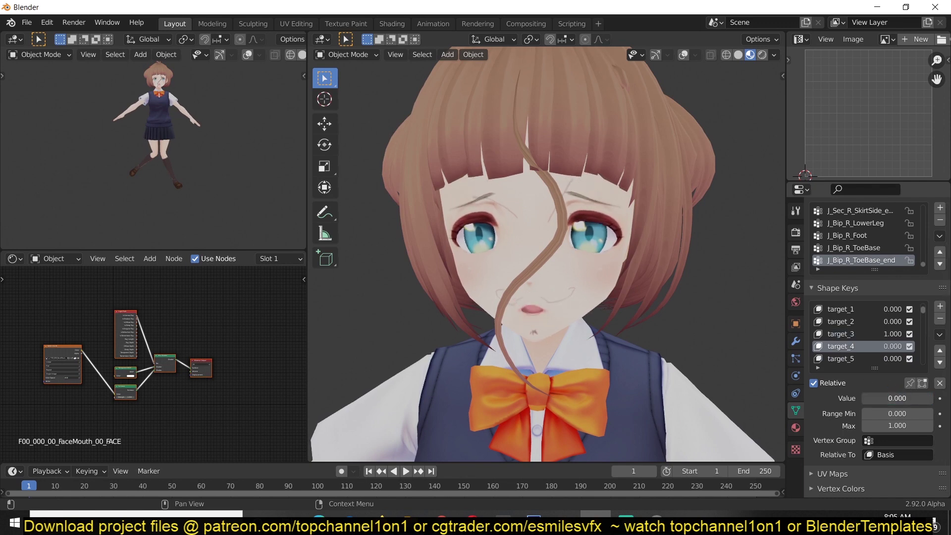
click(858, 359)
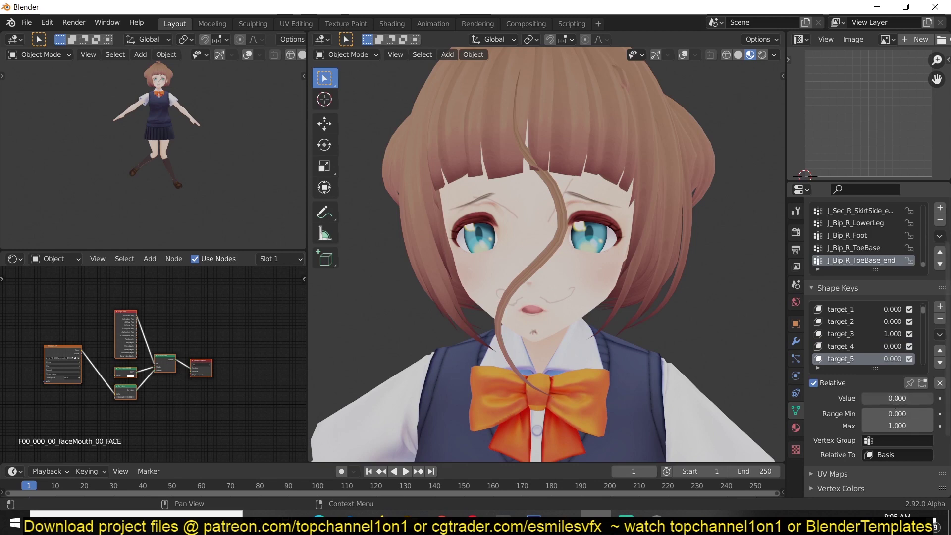
scroll(853, 346, down, 1)
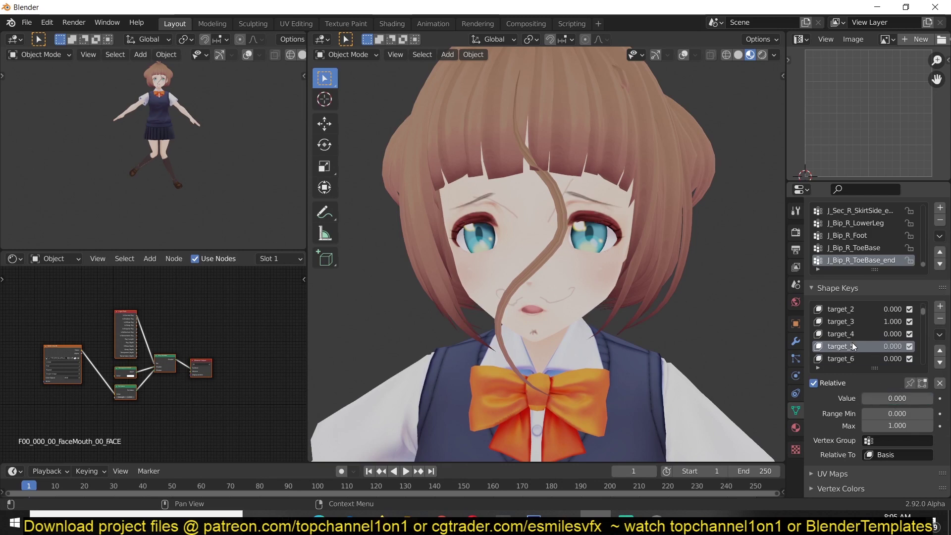
scroll(852, 347, down, 4)
click(853, 346)
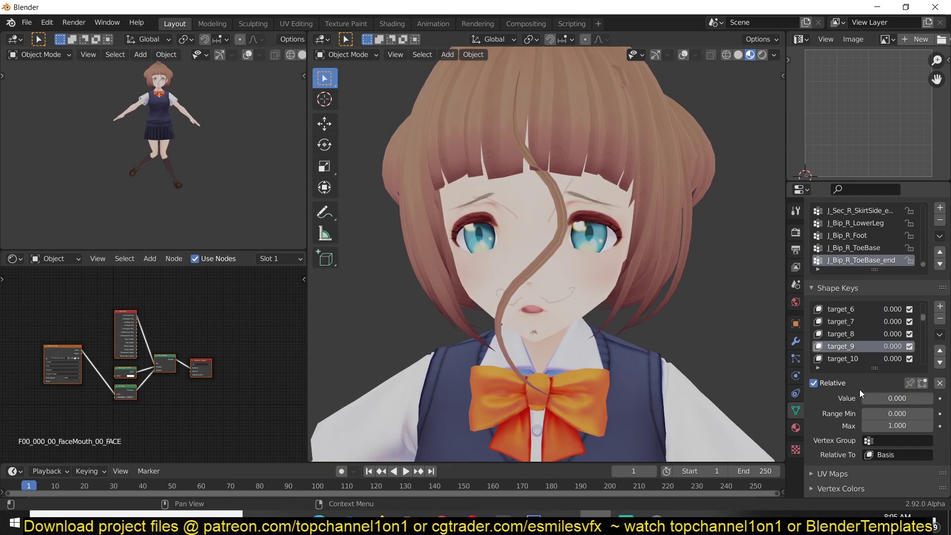
Try further face shape keys down the list, including target_22 at about 0.507 and target_28
scroll(858, 361, down, 9)
click(860, 334)
mouse_move(881, 402)
mouse_down()
mouse_move(932, 401)
mouse_move(863, 401)
mouse_up()
scroll(860, 356, down, 4)
click(860, 347)
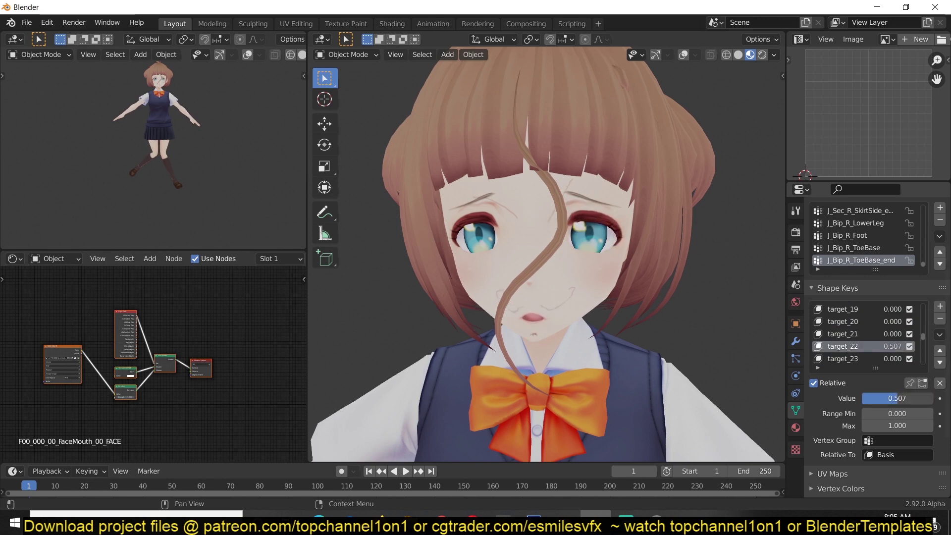
scroll(867, 346, down, 5)
click(870, 358)
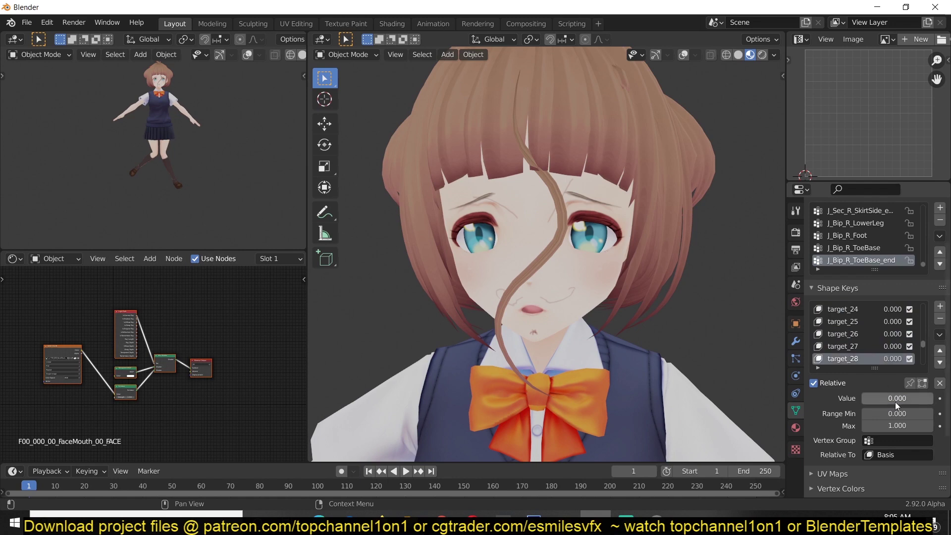
drag(896, 405, 862, 399)
Examine the posed avatar's full figure from an angled front view
scroll(735, 393, down, 10)
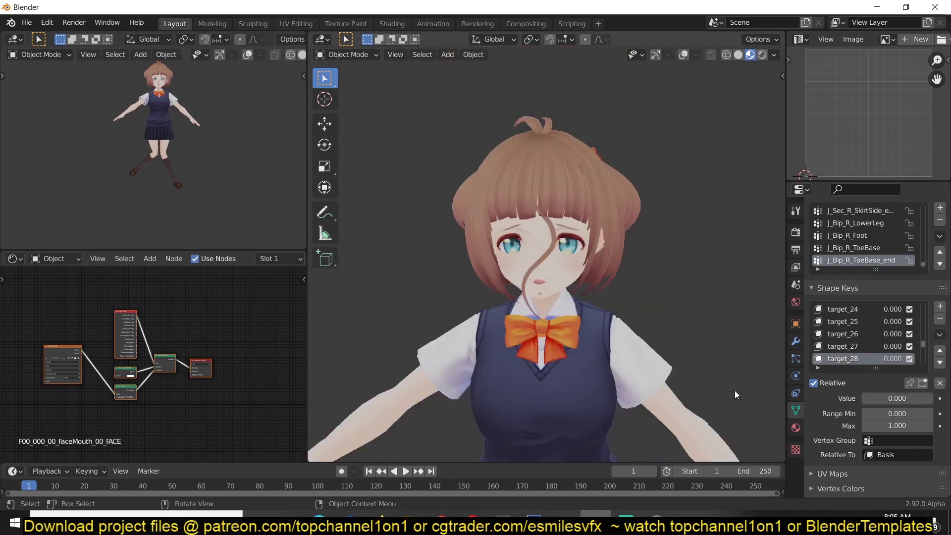
middle_drag(700, 398, 676, 394)
scroll(676, 395, up, 1)
scroll(676, 394, up, 2)
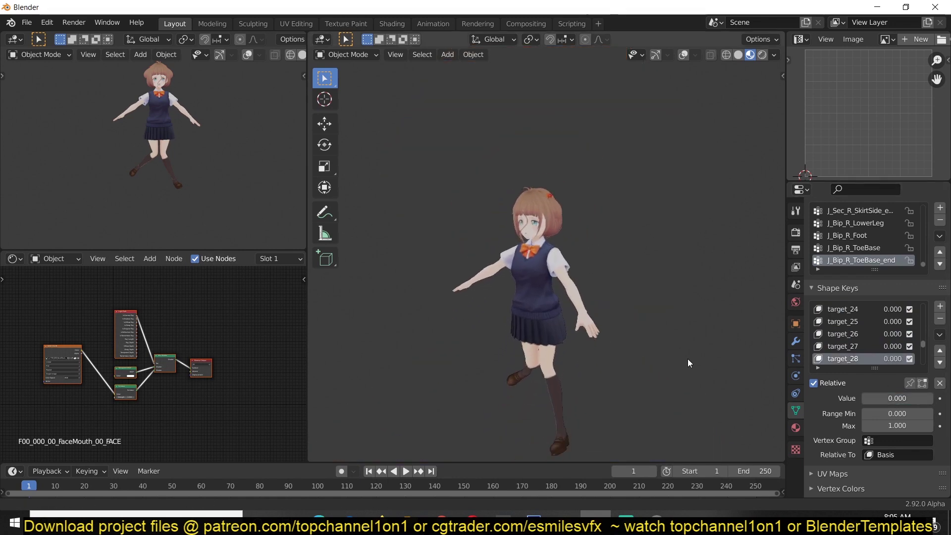